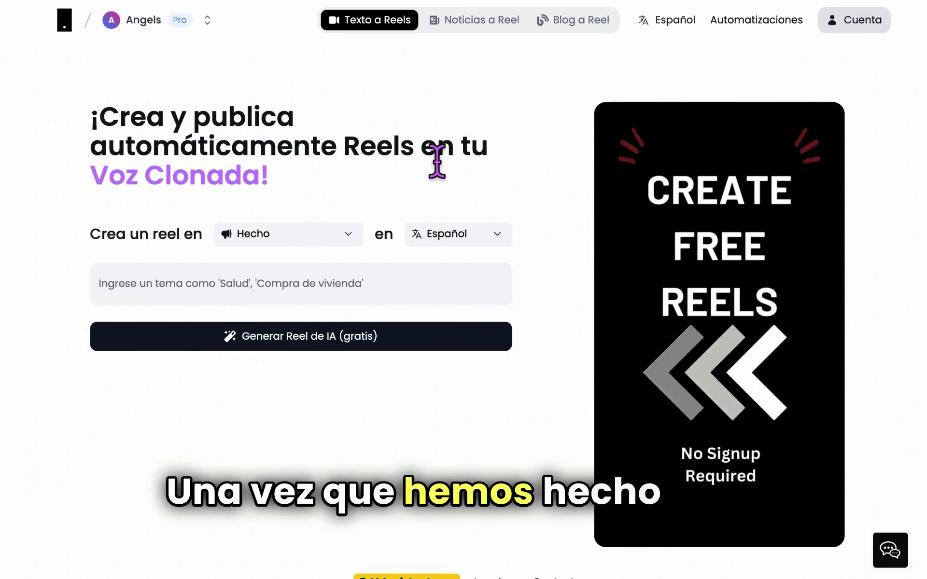
# Start a new automation for a content reel of type Hecho, with Español as its language.
pyautogui.click(759, 37)
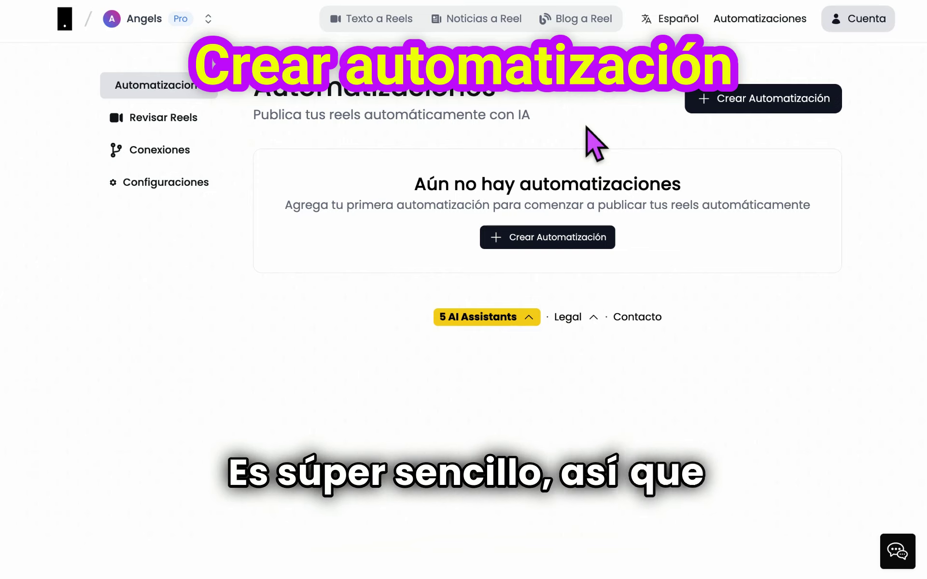
pyautogui.click(768, 110)
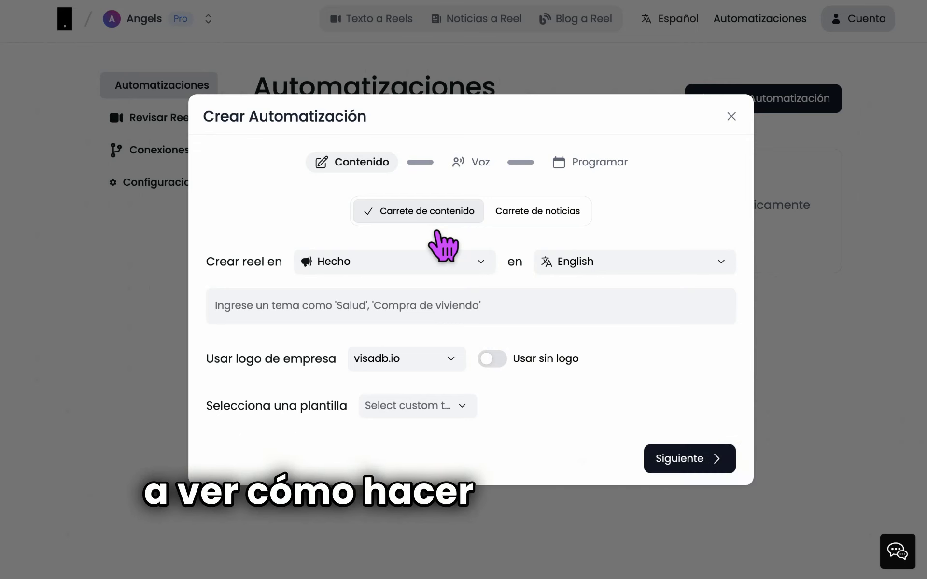
pyautogui.click(387, 264)
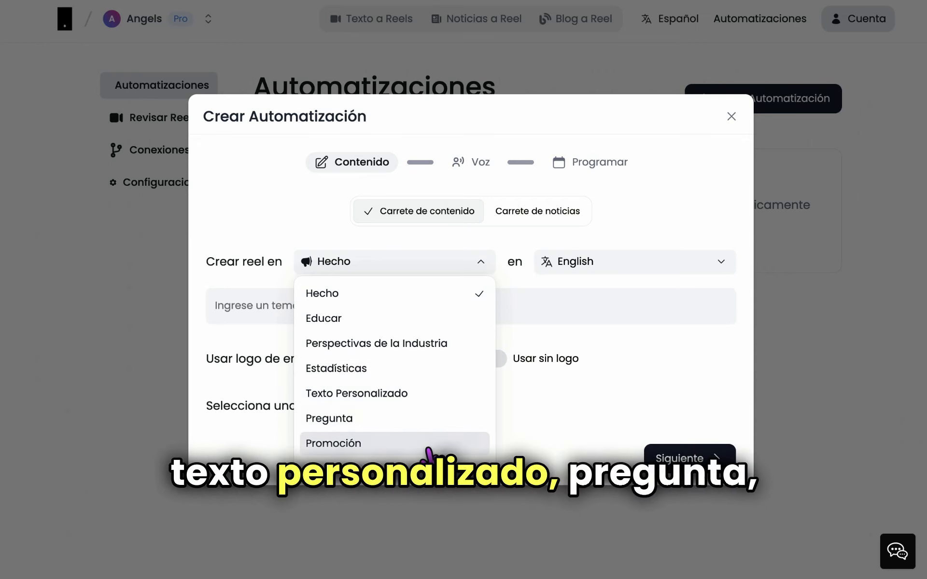
pyautogui.click(383, 294)
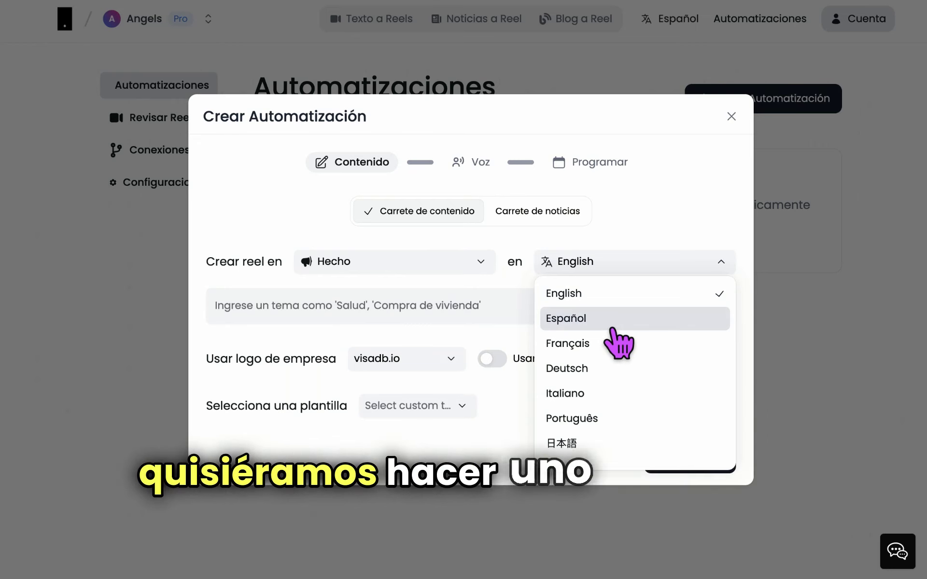
pyautogui.click(614, 321)
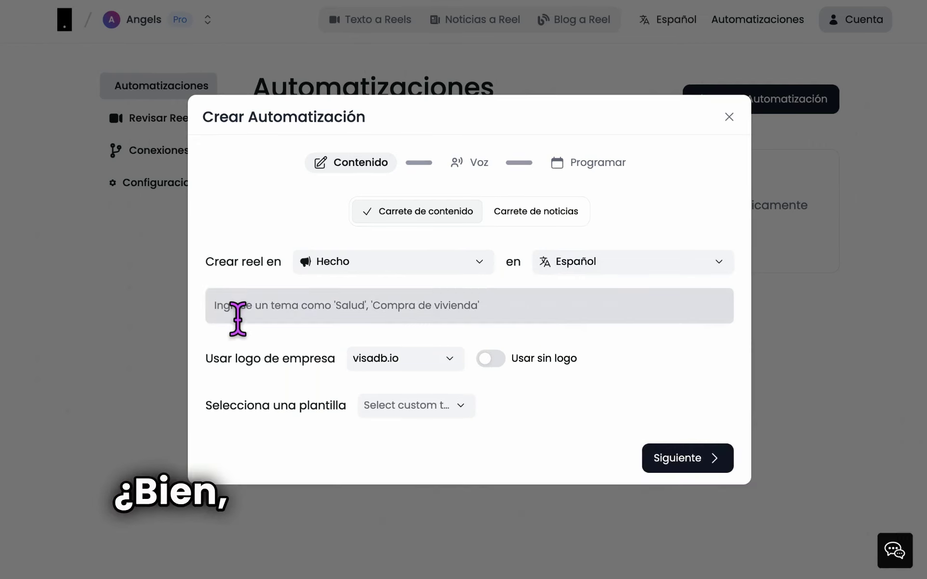
# Enter "3 ciudades en Grecia" as the topic of the reel.
pyautogui.click(237, 319)
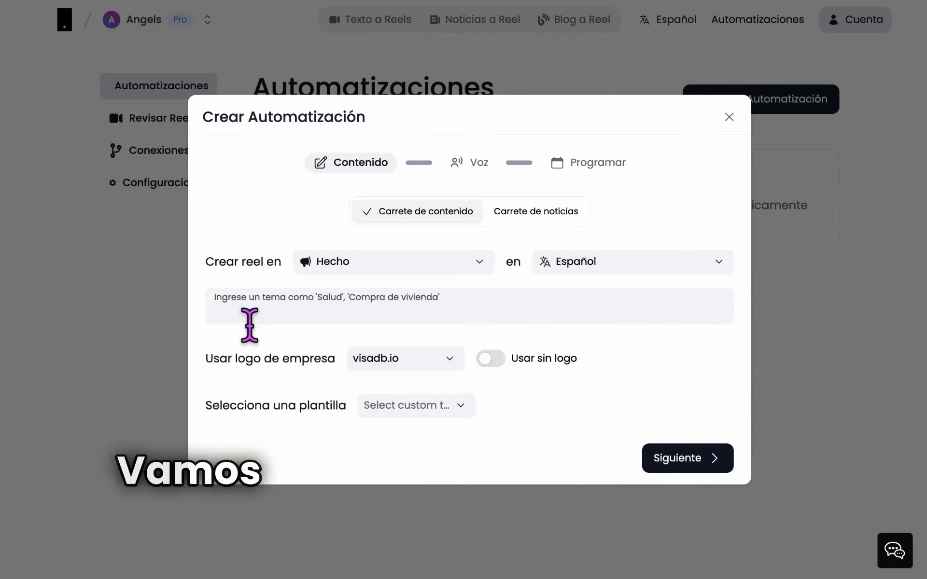
pyautogui.write('3 ciu')
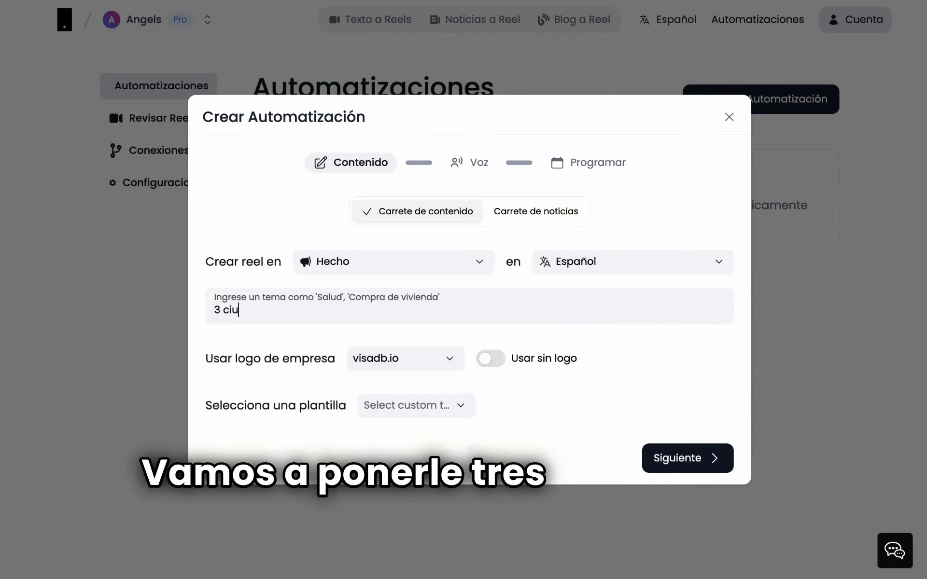
pyautogui.write('dades en Gre')
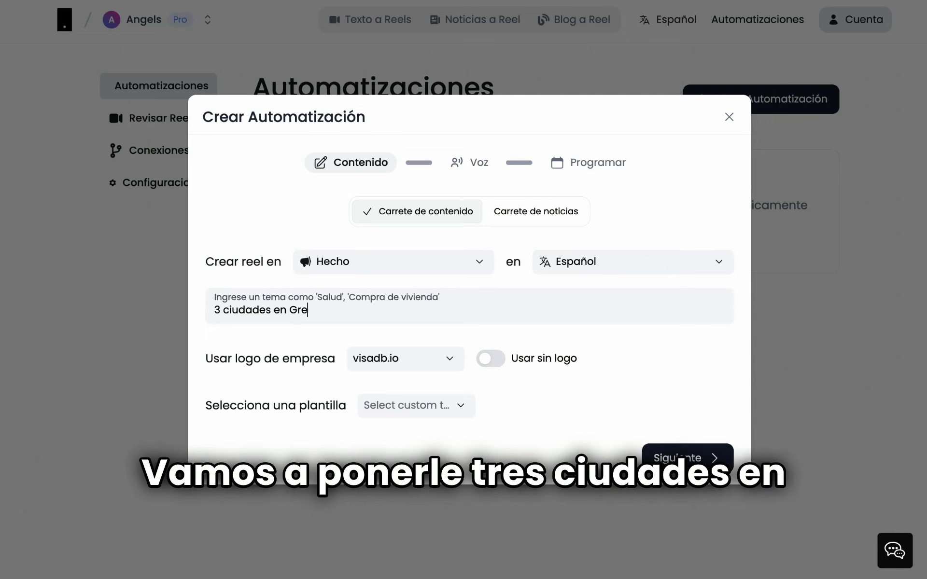
pyautogui.write('cia')
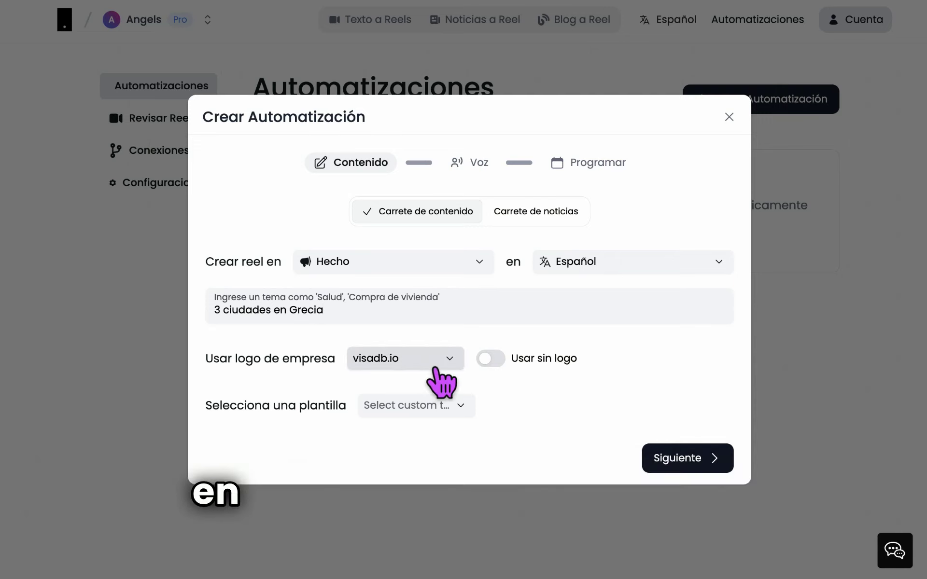
# Use the visadb.io company logo with the Slay Yellow template and continue to the voice stage.
pyautogui.click(496, 369)
pyautogui.click(507, 371)
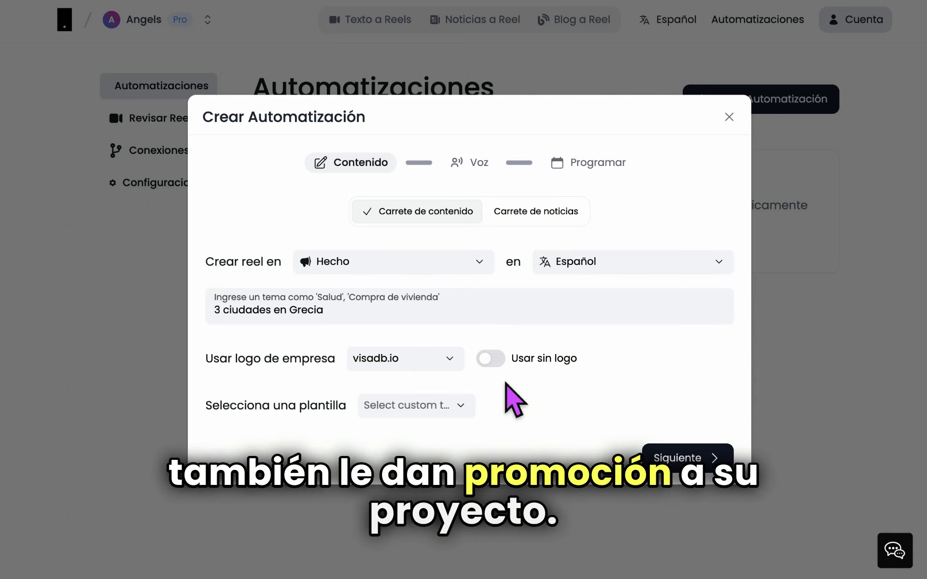
pyautogui.click(451, 408)
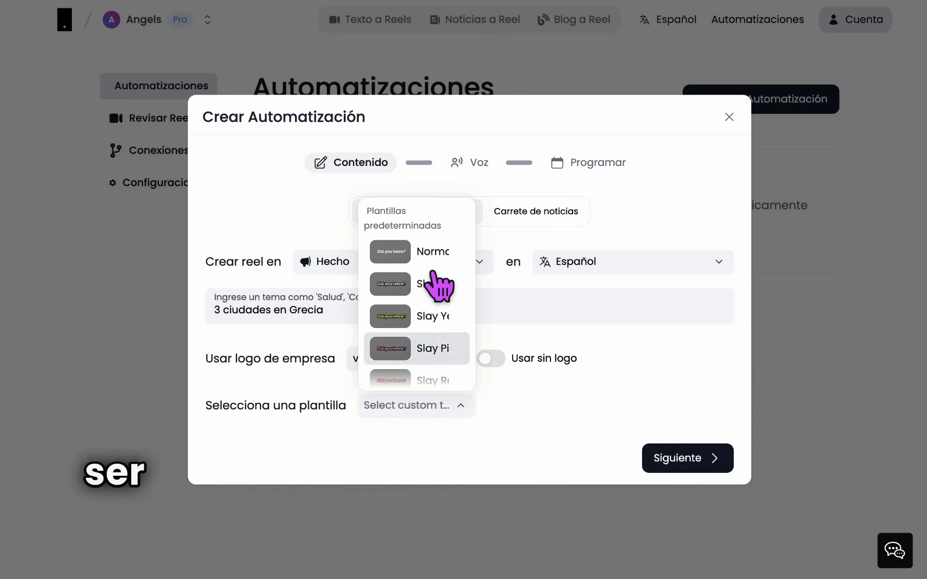
pyautogui.click(420, 328)
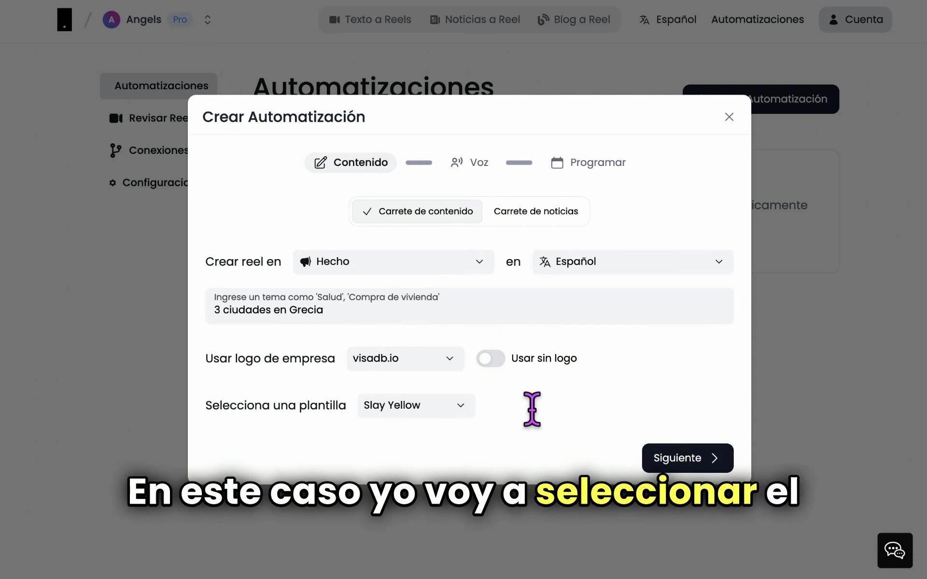
pyautogui.click(705, 464)
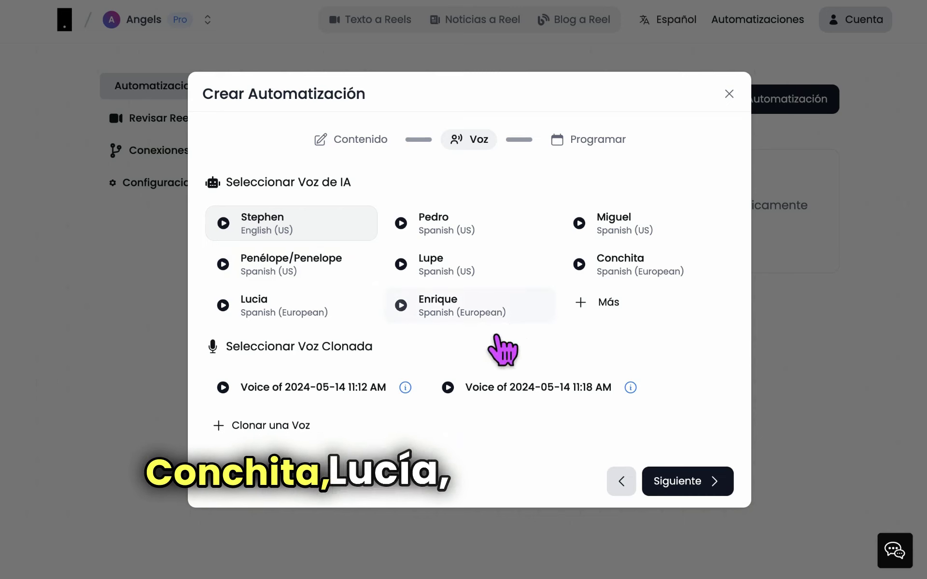
# Look through the complete list of available AI voices and collapse it again.
pyautogui.click(599, 309)
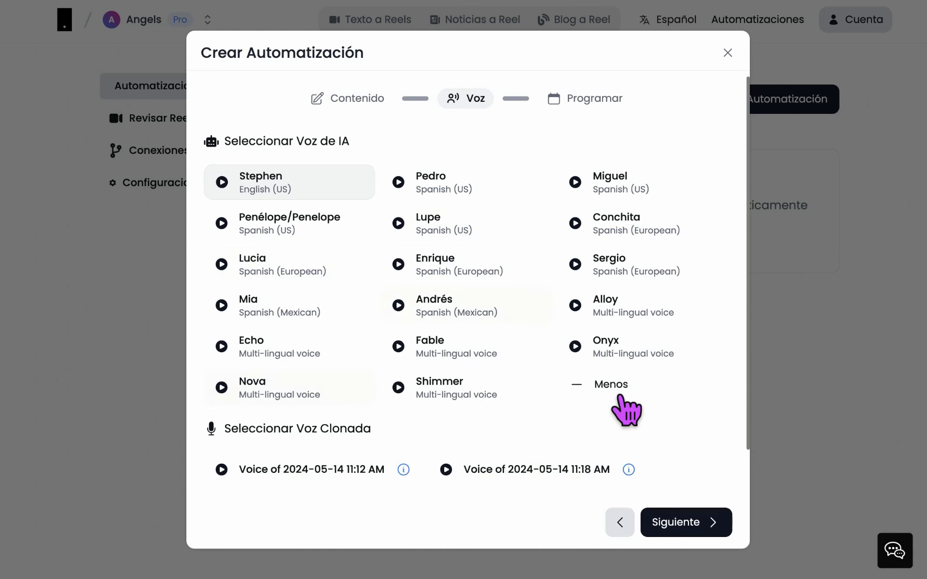
pyautogui.click(605, 395)
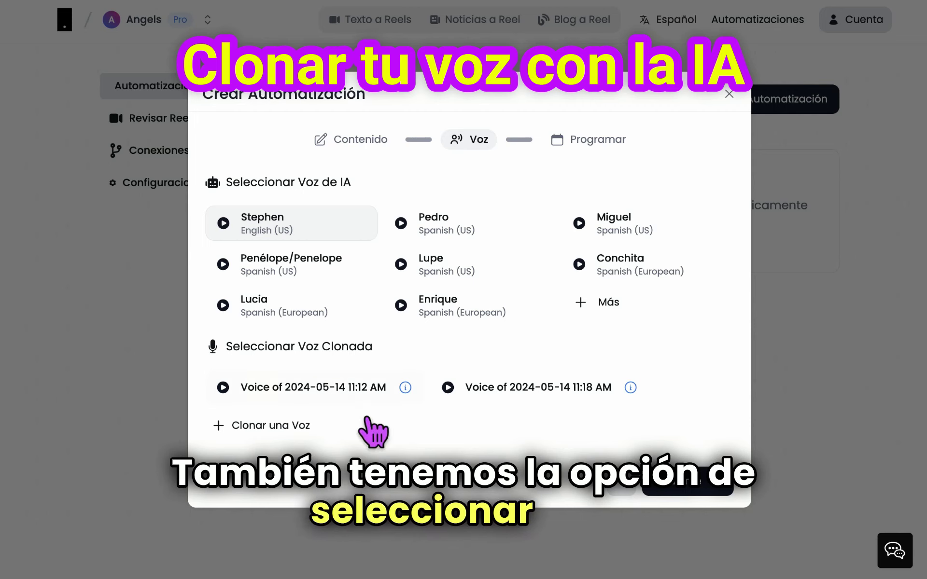
# Start cloning a new voice and set its description to "Feliz".
pyautogui.click(267, 433)
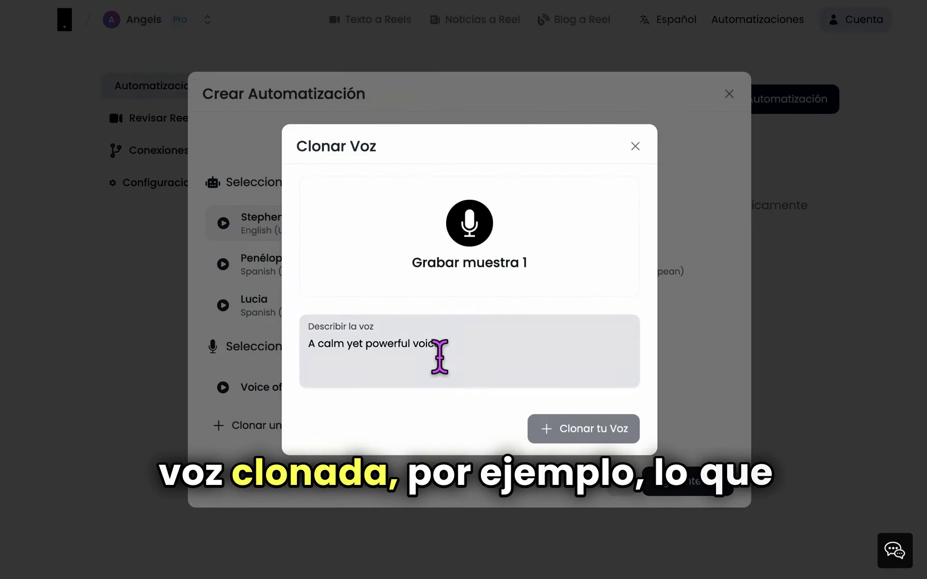
pyautogui.click(459, 357)
pyautogui.hotkey('ctrl', 'a')
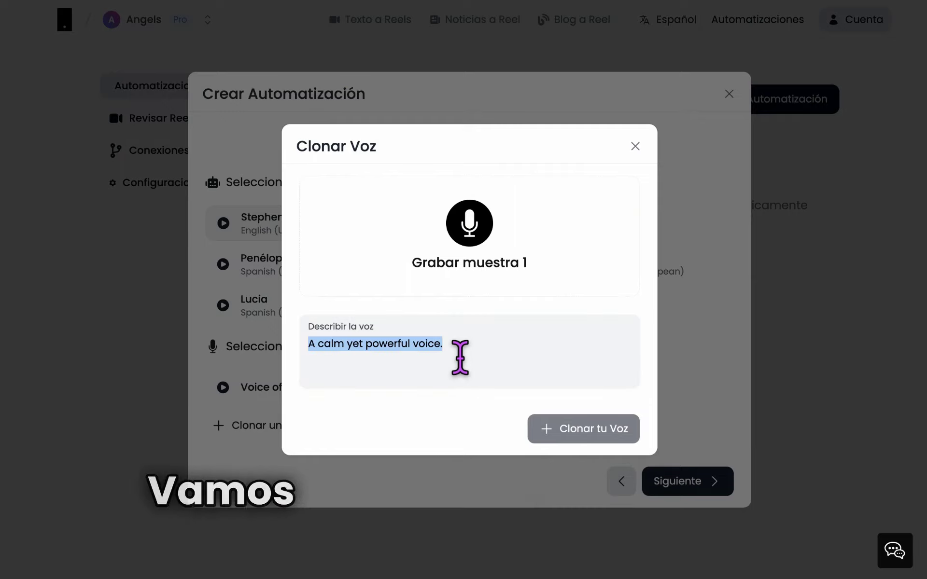
pyautogui.write('Feliz')
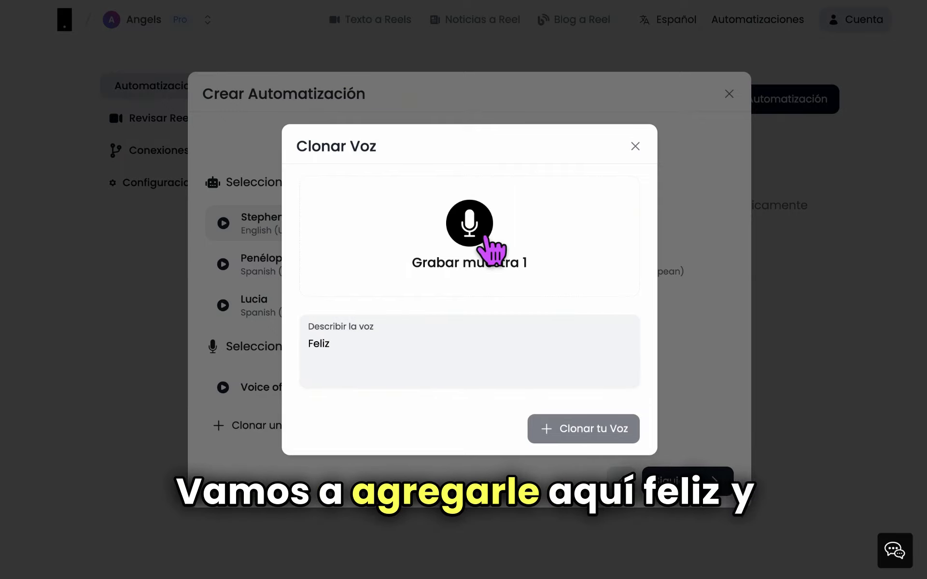
# Record a voice sample reading the displayed text and generate the cloned voice from it.
pyautogui.click(486, 237)
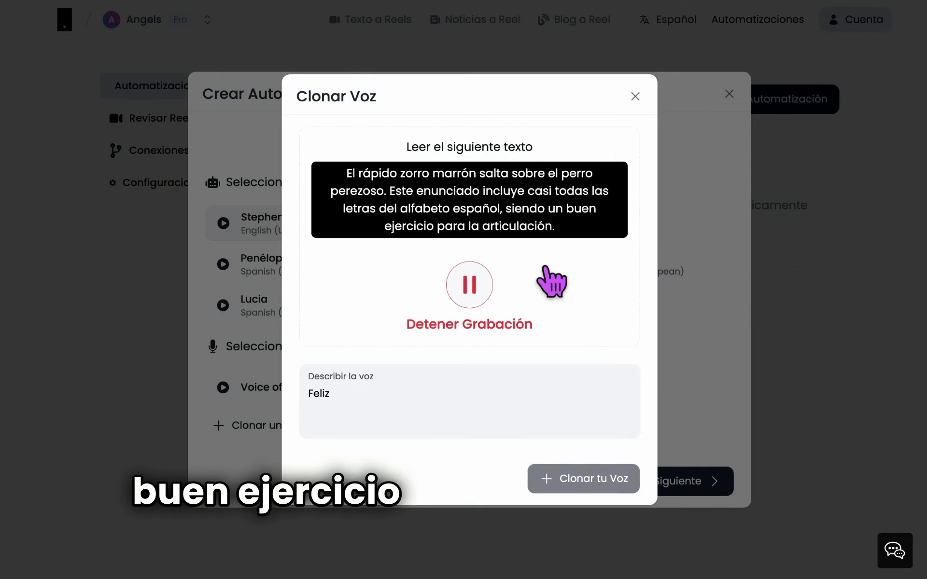
pyautogui.click(484, 288)
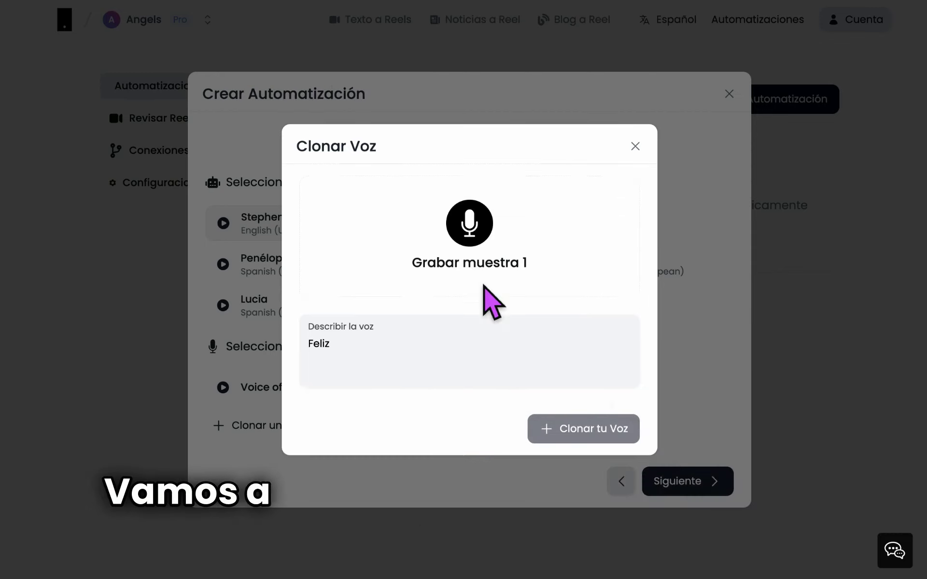
pyautogui.click(556, 446)
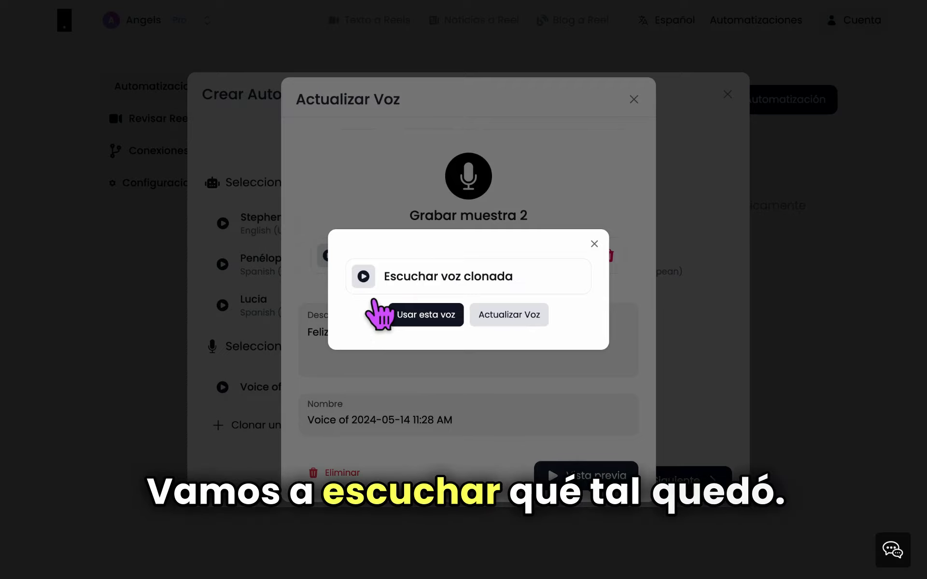
# Listen to the cloned voice, accept it for use, and continue to the scheduling stage.
pyautogui.click(376, 288)
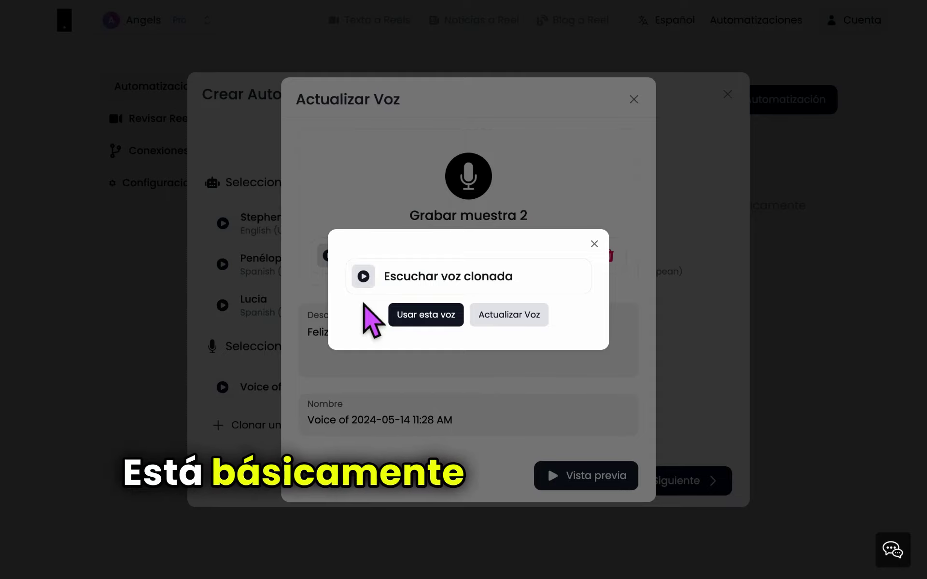
pyautogui.click(428, 331)
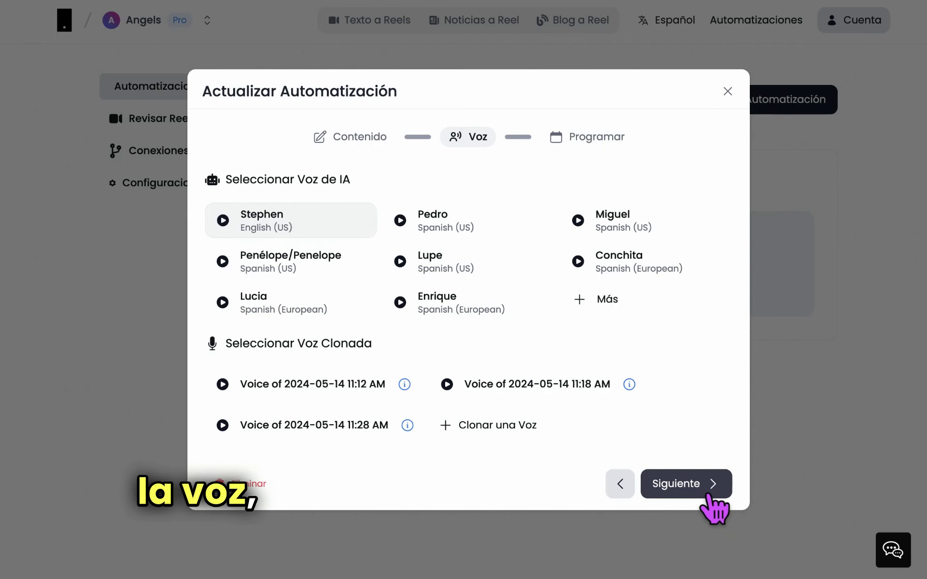
pyautogui.click(681, 489)
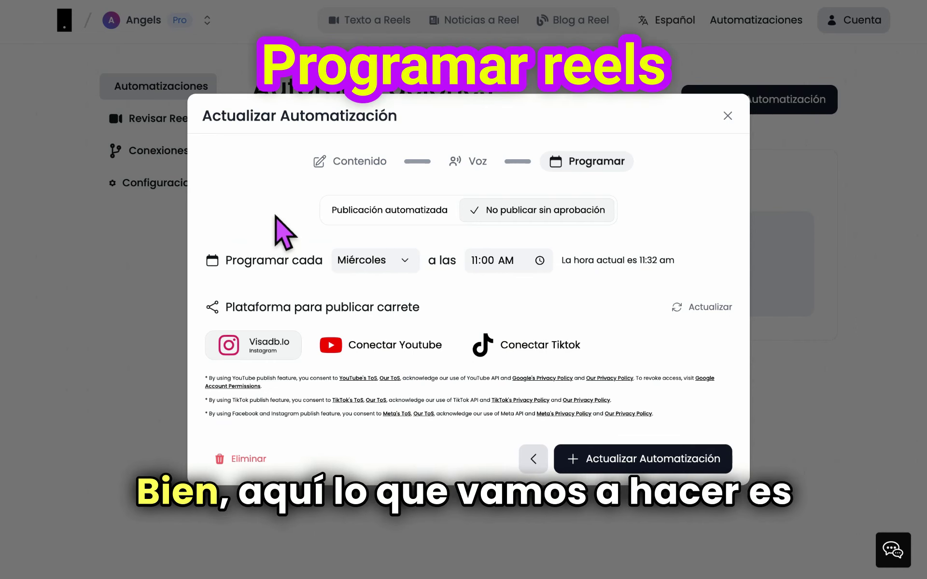
# Set publishing to "No publicar sin aprobación" and schedule the reel for every Jueves at 12:00 PM.
pyautogui.click(395, 216)
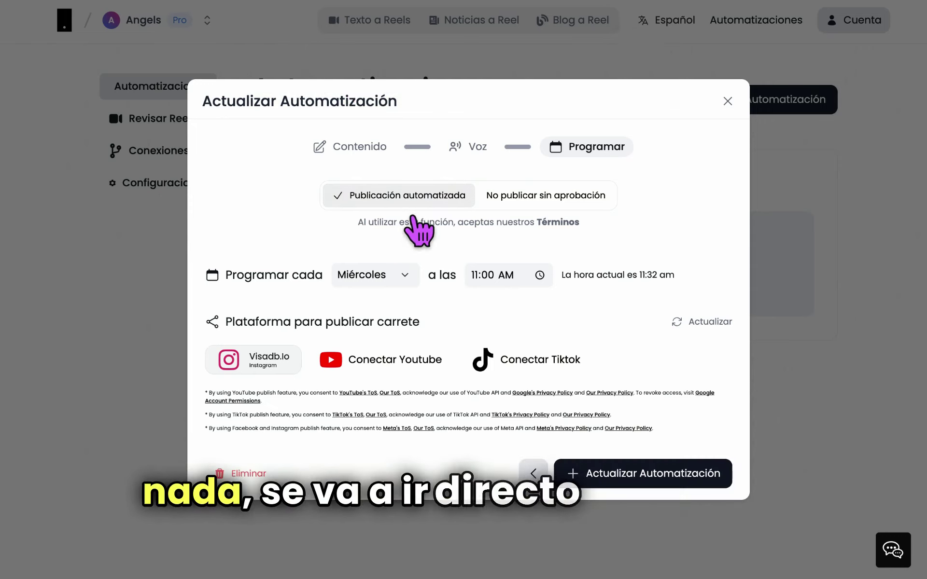
pyautogui.click(548, 200)
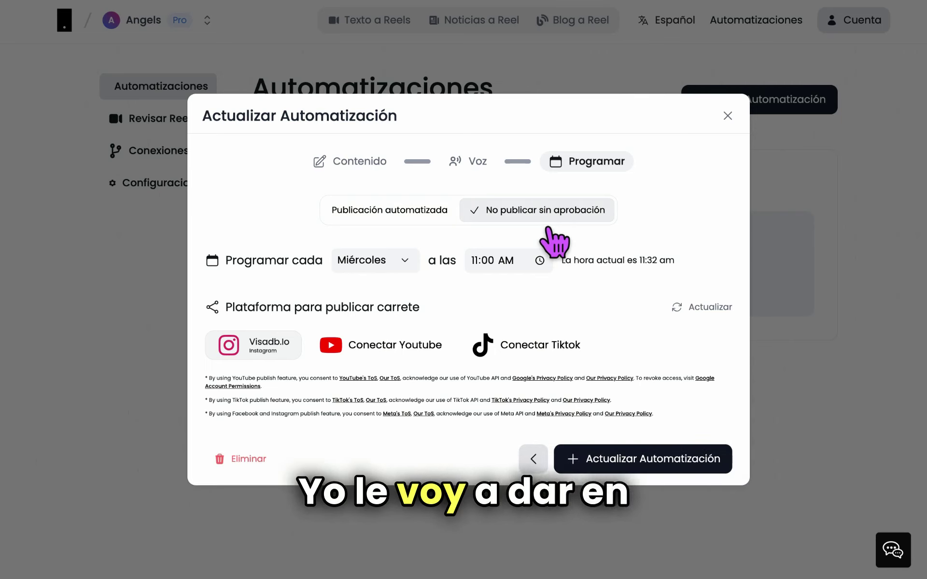
pyautogui.click(399, 280)
pyautogui.click(394, 392)
pyautogui.click(501, 264)
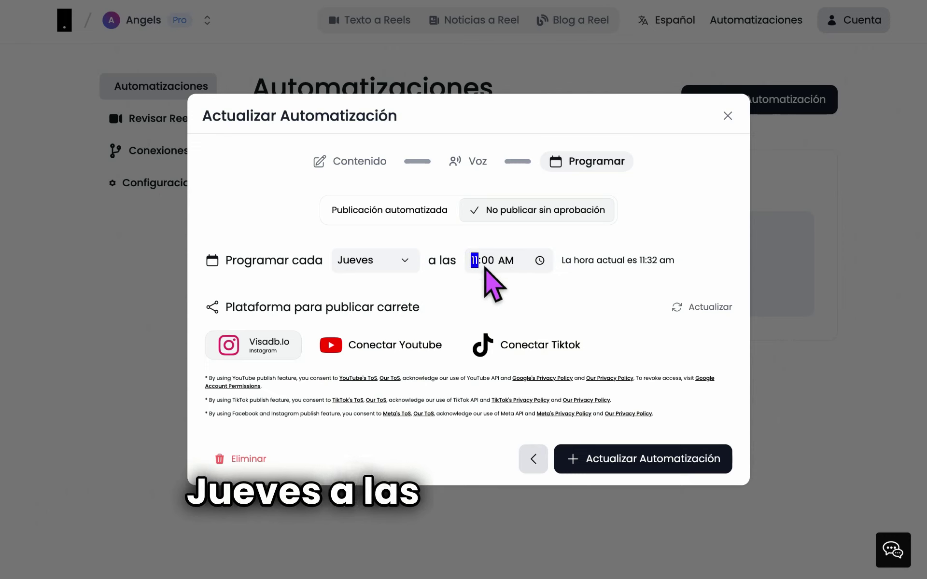
pyautogui.write('12')
pyautogui.click(512, 265)
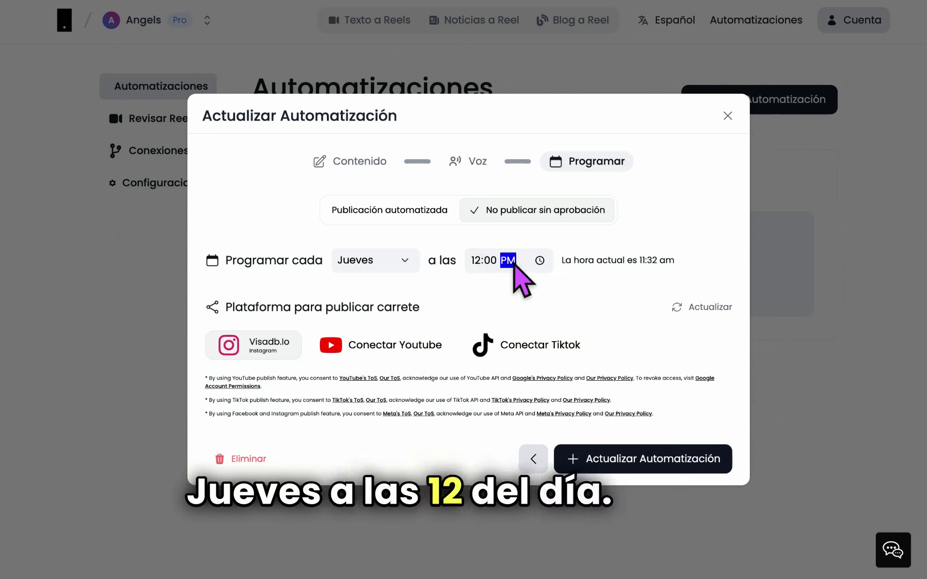
pyautogui.press('p')
pyautogui.click(543, 280)
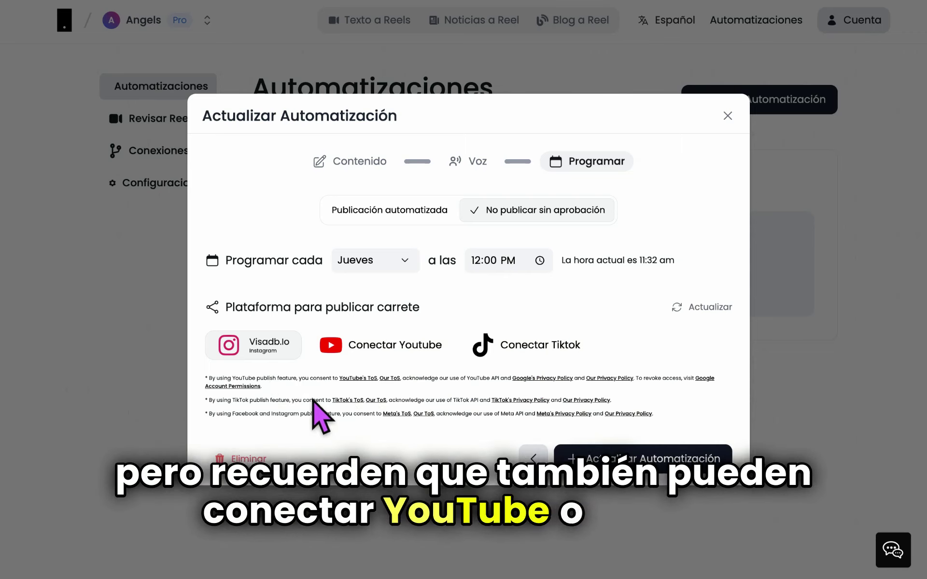
# Save the updated automation and put Fact Reel Automation live.
pyautogui.click(634, 464)
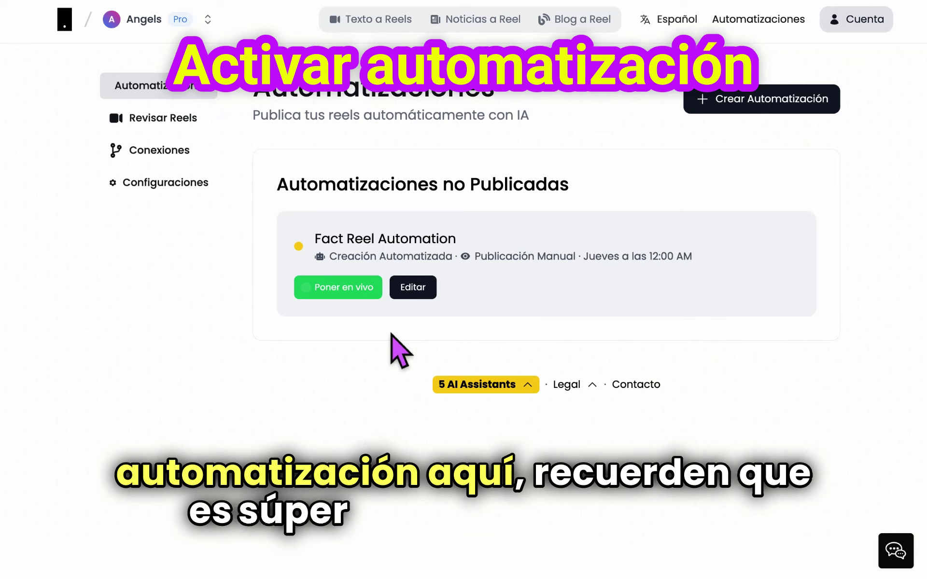
pyautogui.click(354, 295)
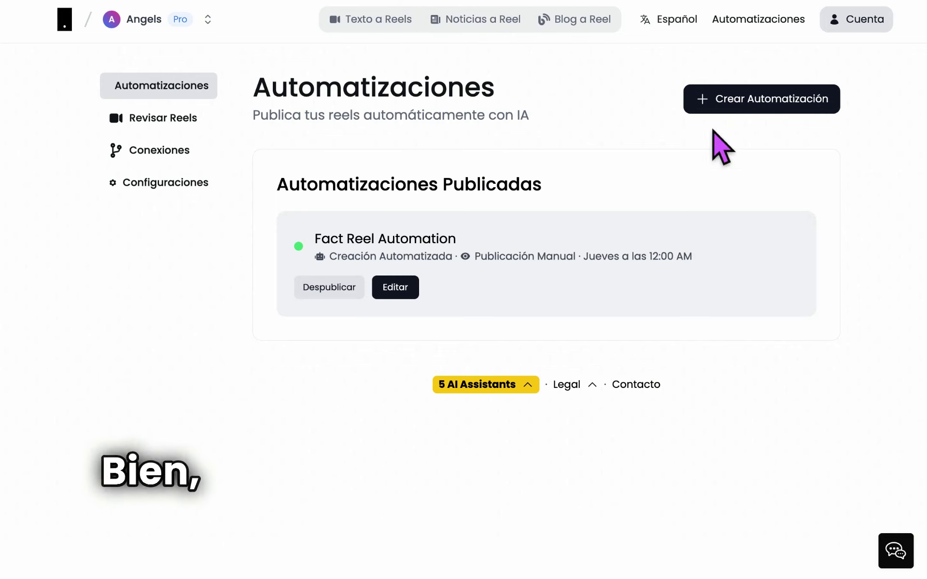
pyautogui.click(763, 111)
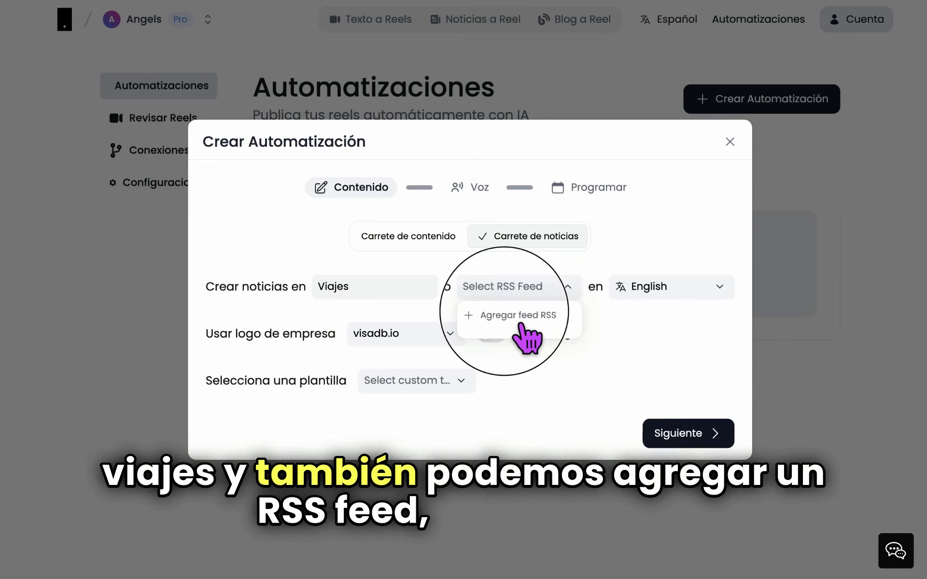
pyautogui.click(520, 320)
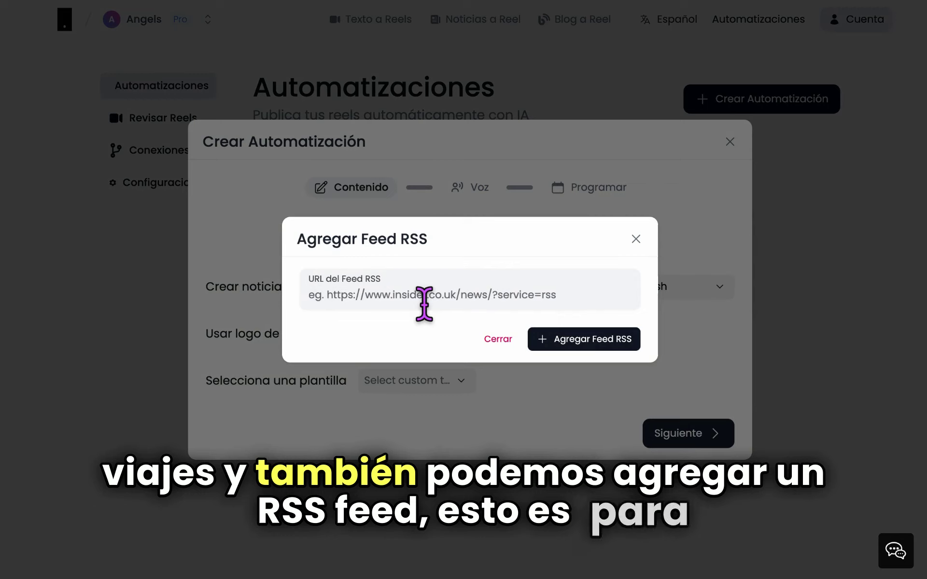
pyautogui.write('https://www.insider.co.uk/news/?service=rss')
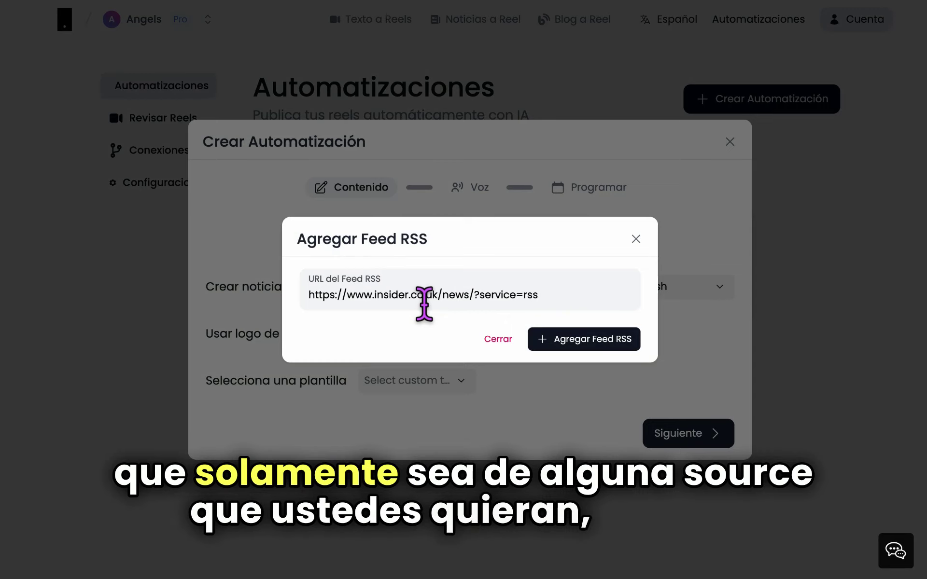
pyautogui.click(620, 346)
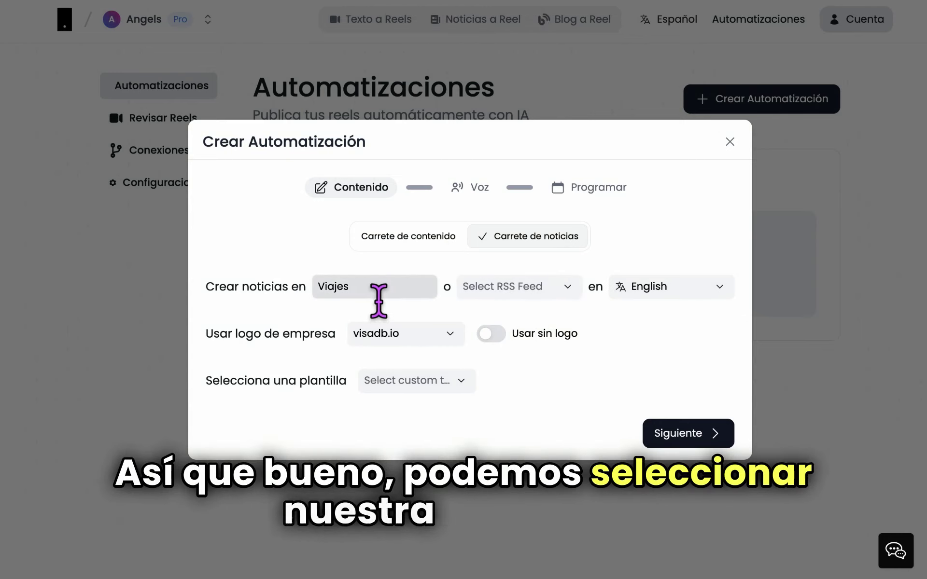
# Set the language of the "Viajes" news reel to Español.
pyautogui.click(545, 306)
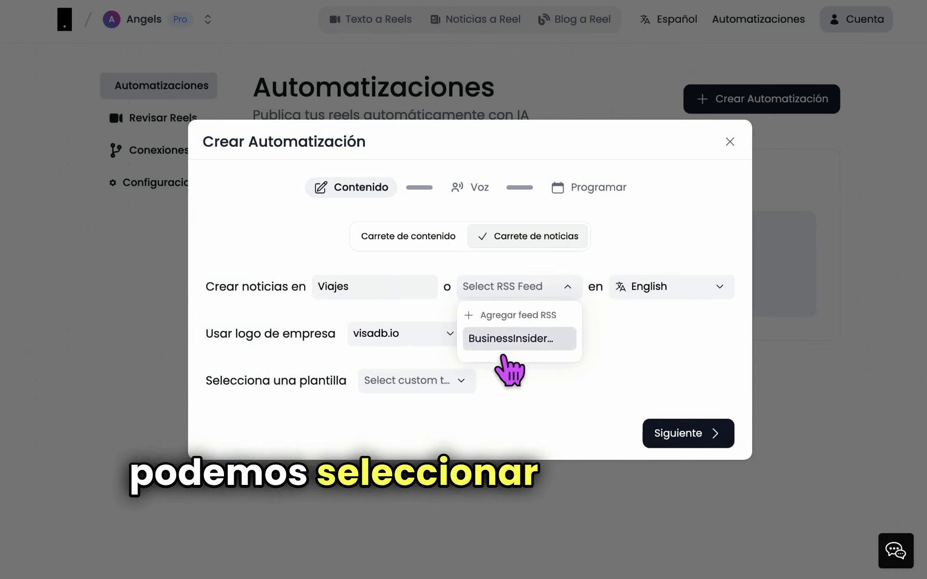
pyautogui.click(640, 320)
pyautogui.click(670, 296)
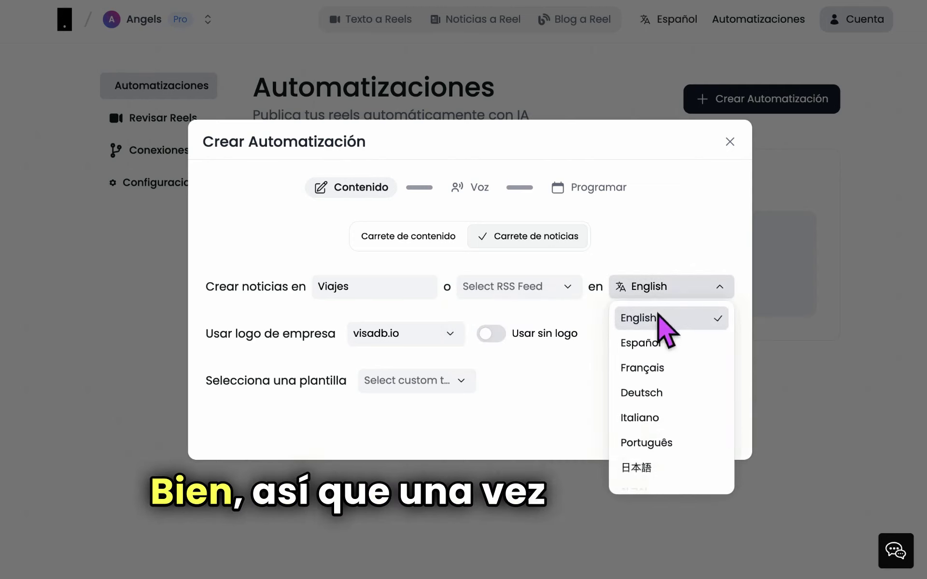
pyautogui.click(668, 342)
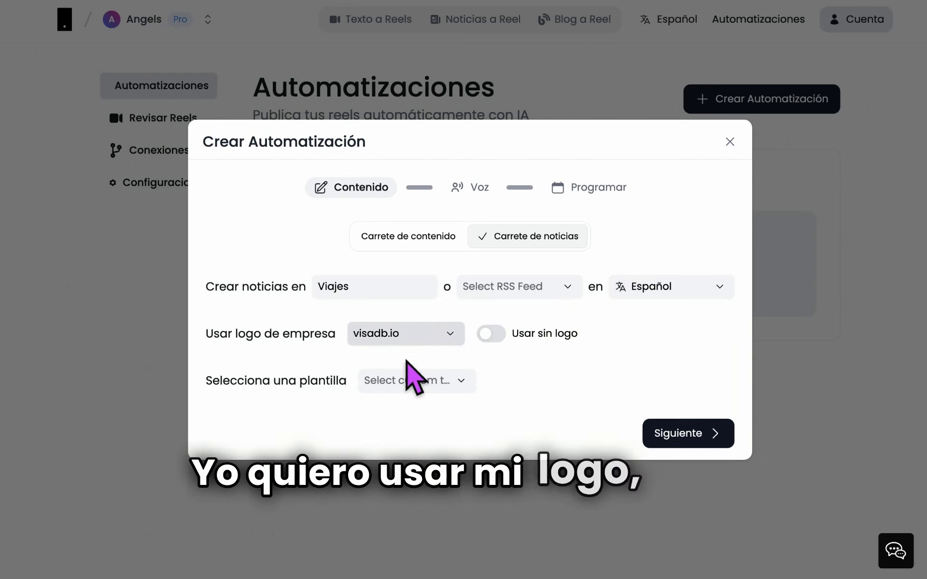
pyautogui.click(419, 381)
pyautogui.click(424, 292)
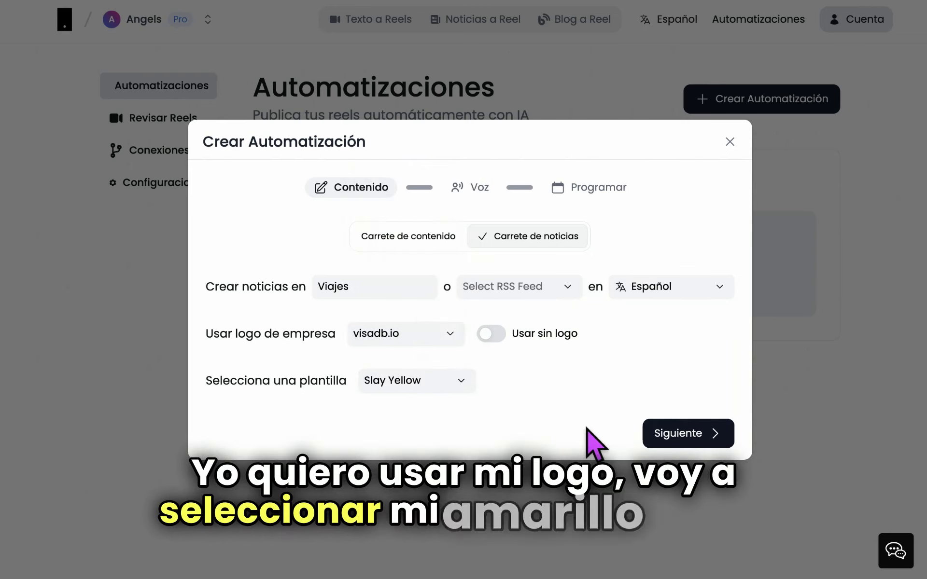
pyautogui.click(684, 435)
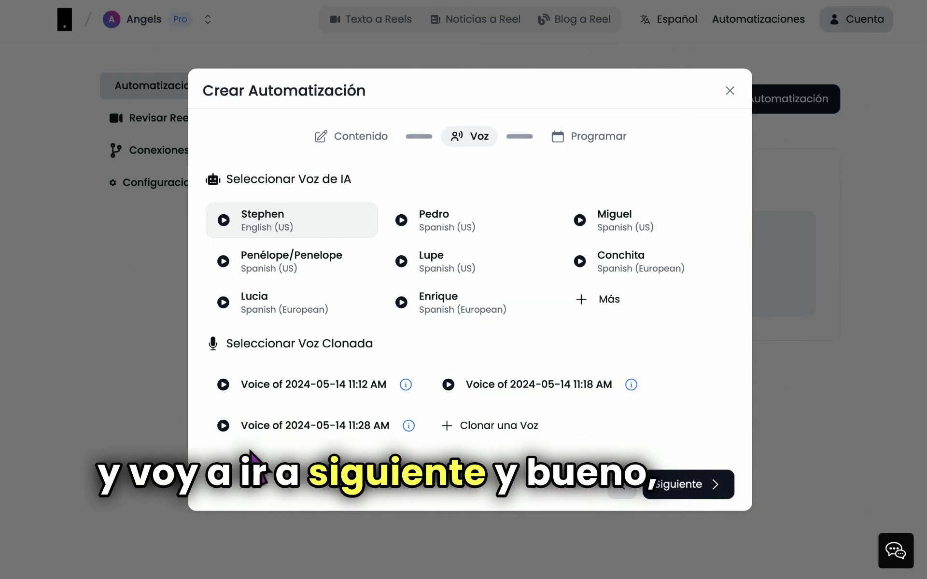
pyautogui.click(342, 431)
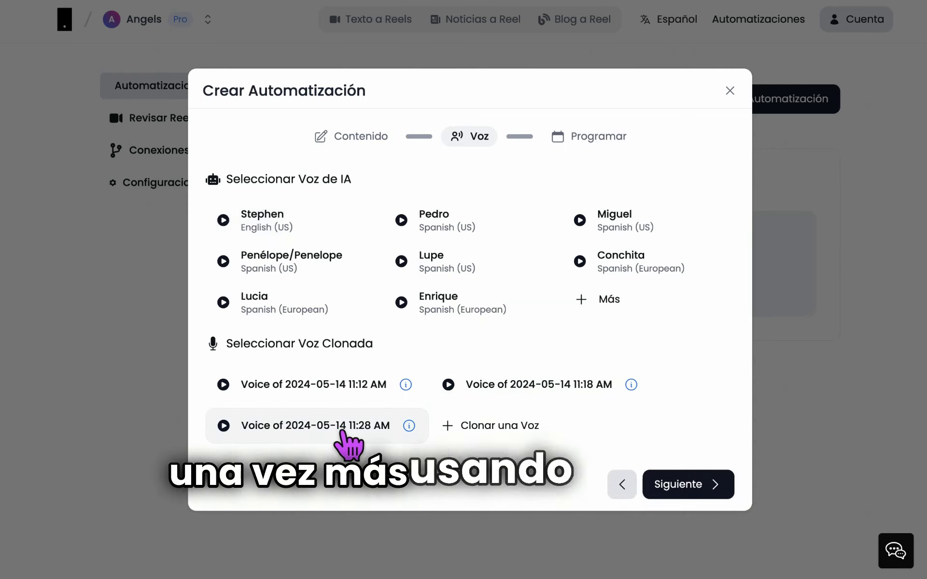
pyautogui.click(690, 486)
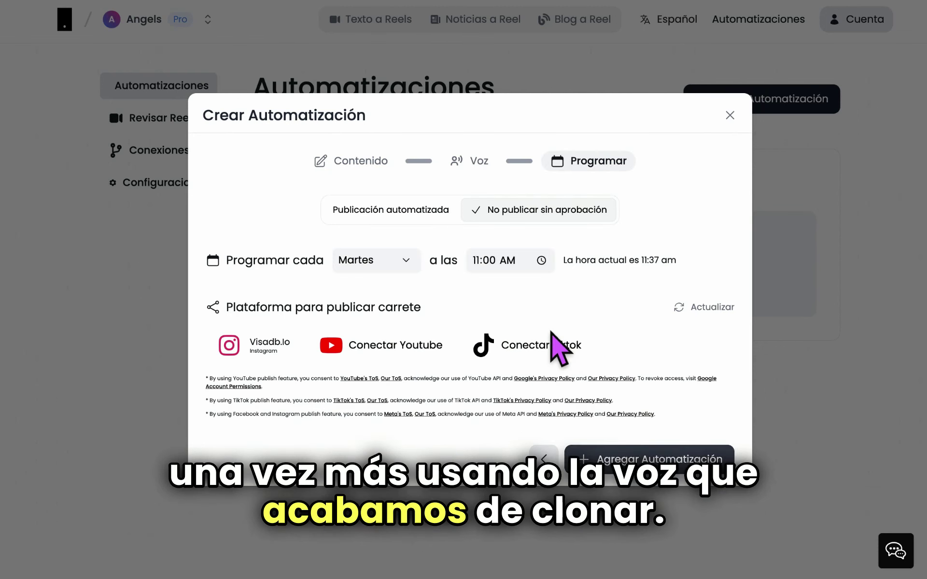
# Schedule the news reel for every Viernes at 11:00 AM.
pyautogui.click(403, 265)
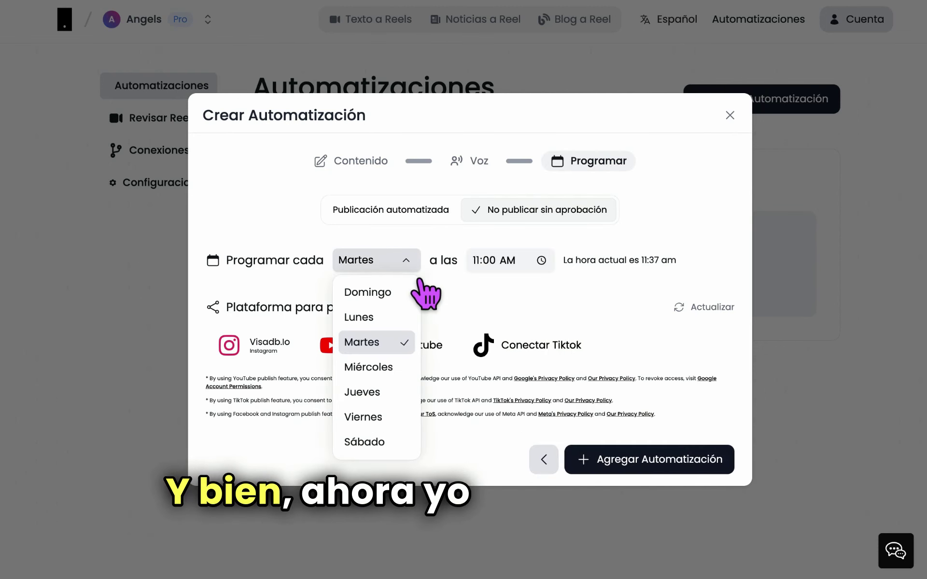
pyautogui.click(379, 419)
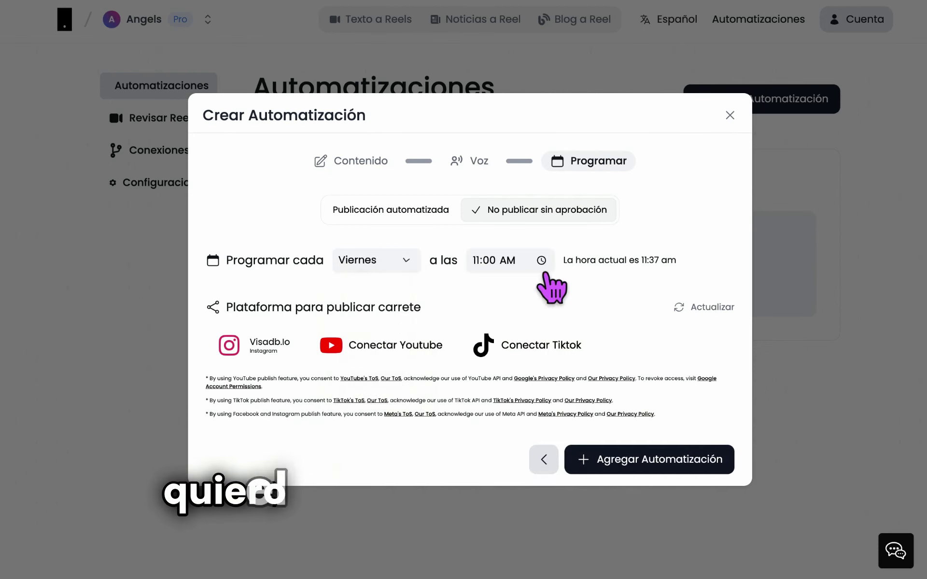
pyautogui.click(517, 265)
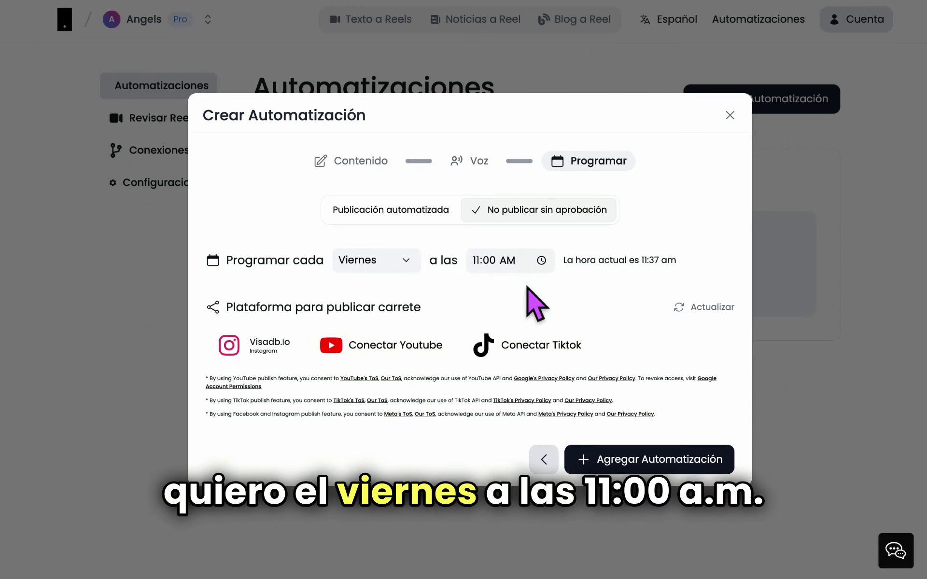
# Add the automation with the Visadb.Io Instagram account as its platform and put News Reel For Topic Viajes live.
pyautogui.click(260, 338)
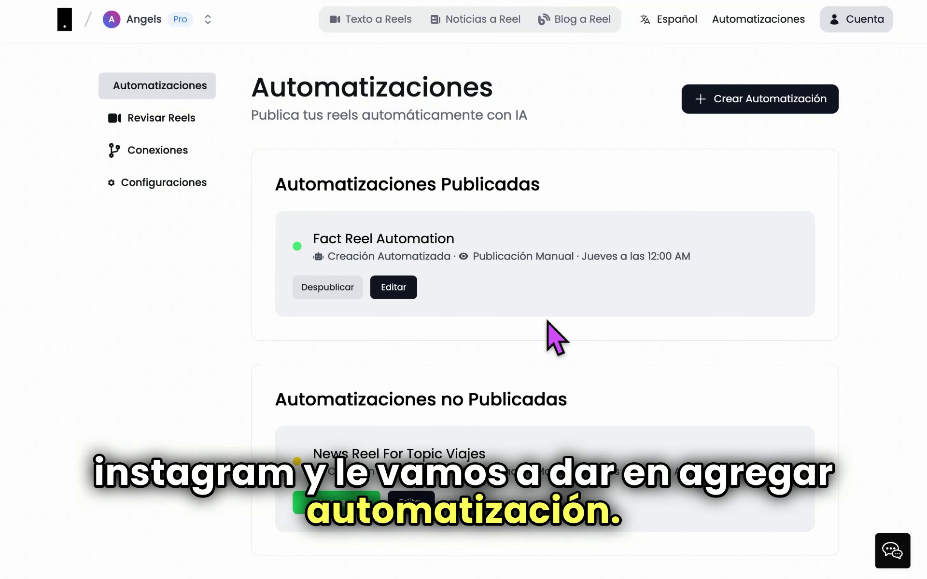
pyautogui.scroll(-1, 461, 421)
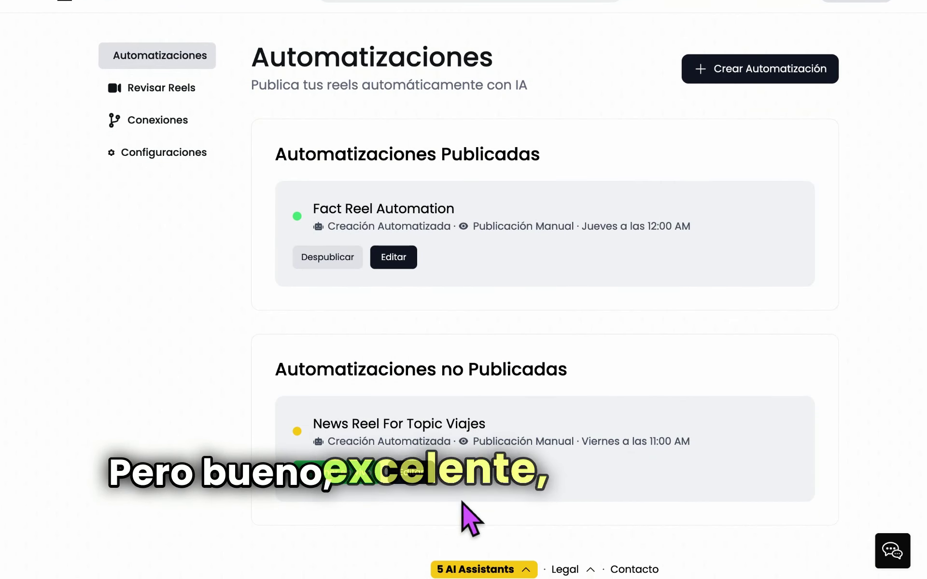
pyautogui.click(357, 490)
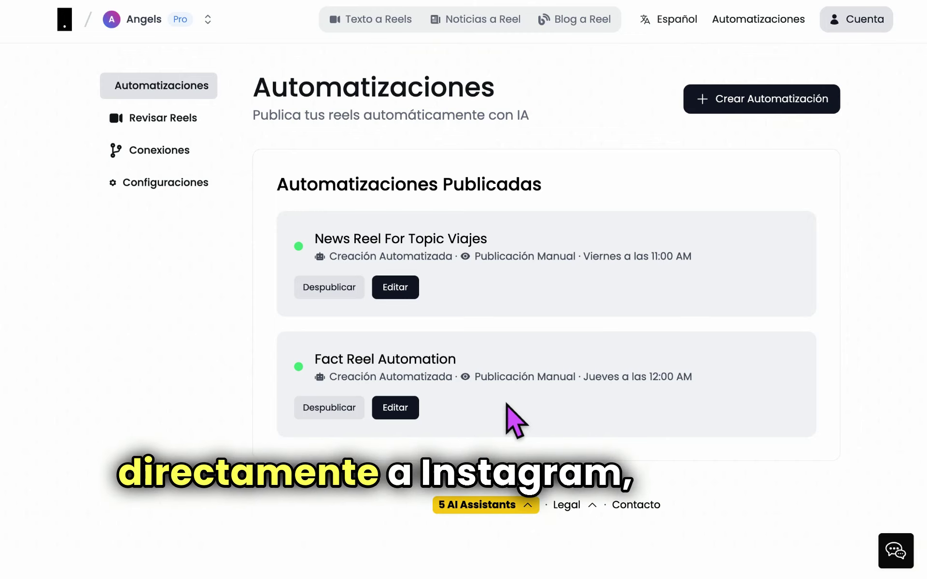
# Switch Fact Reel Automation to "Publicación automatizada" and save the updated automation.
pyautogui.click(400, 419)
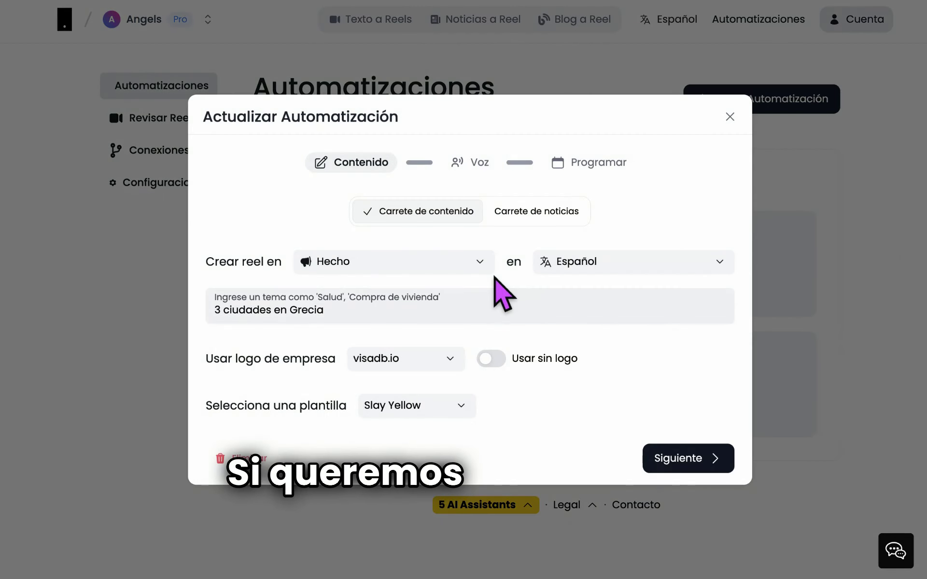
pyautogui.click(598, 167)
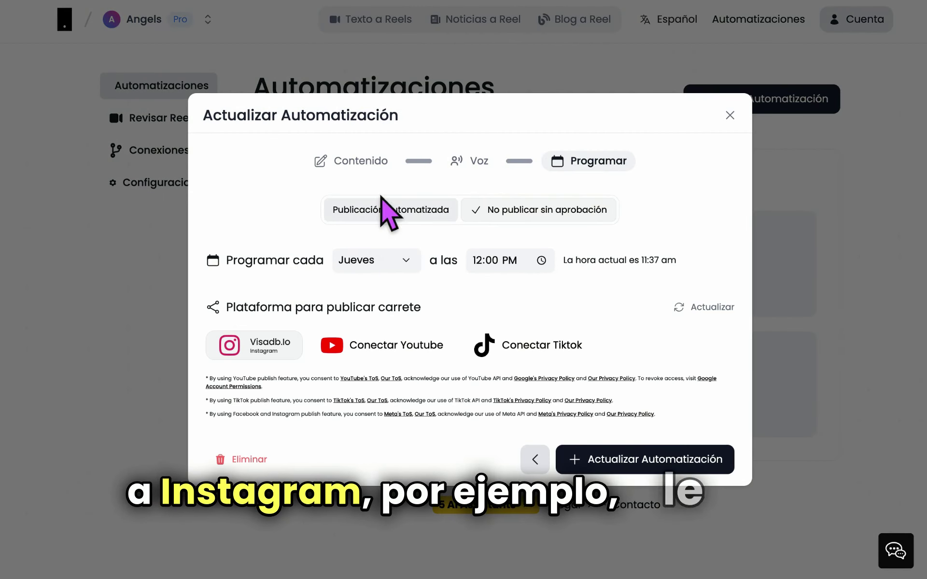
pyautogui.click(391, 212)
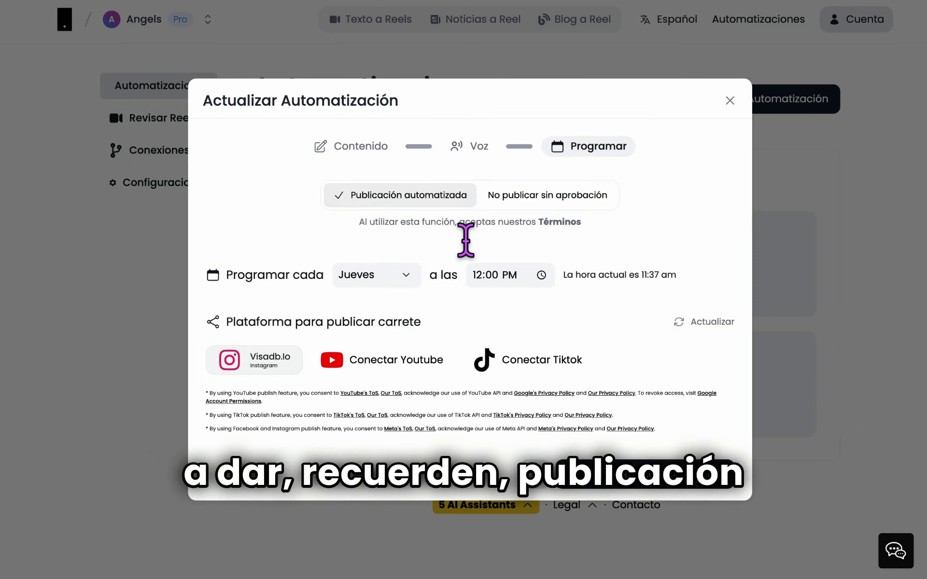
pyautogui.click(638, 490)
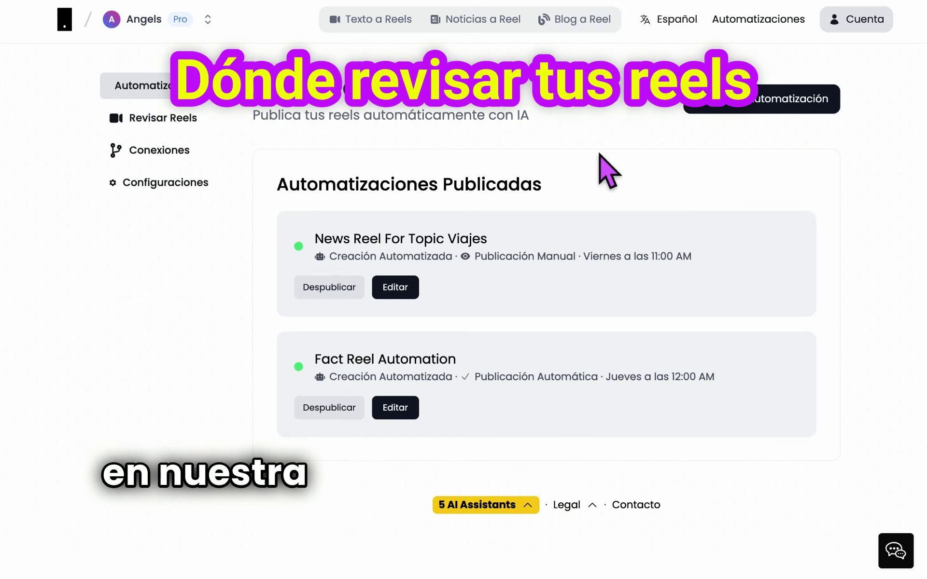
# Review the reels awaiting approval, the published reels and the drafts.
pyautogui.click(169, 130)
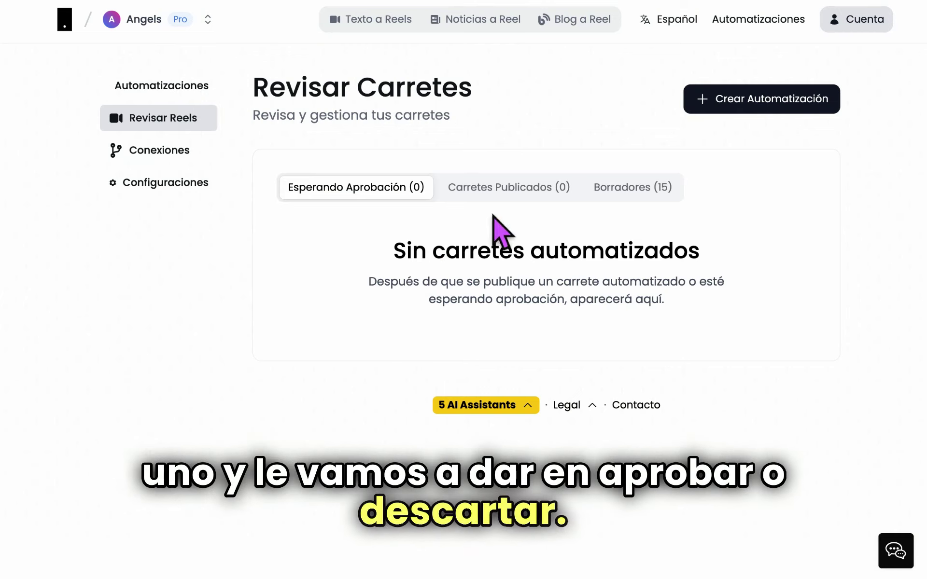
pyautogui.click(527, 198)
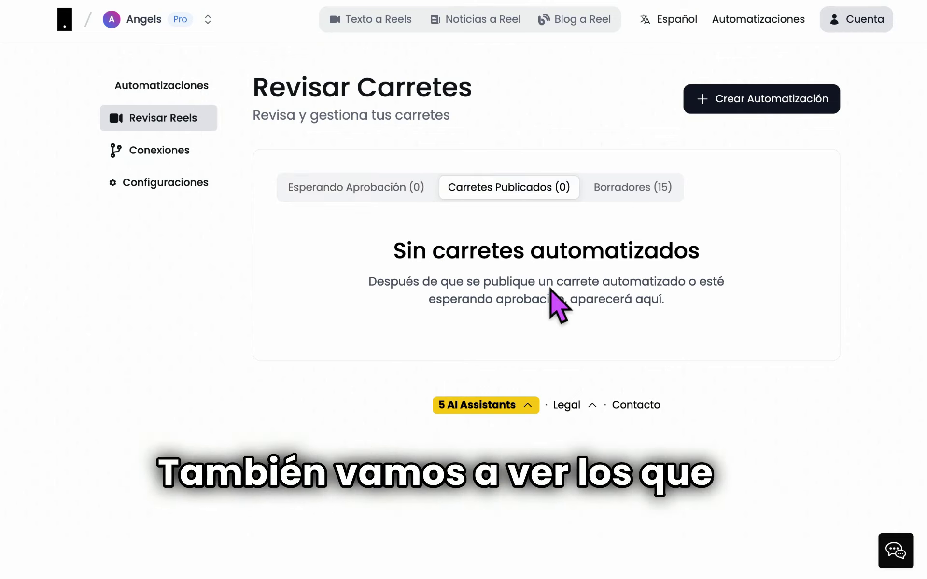
pyautogui.click(658, 193)
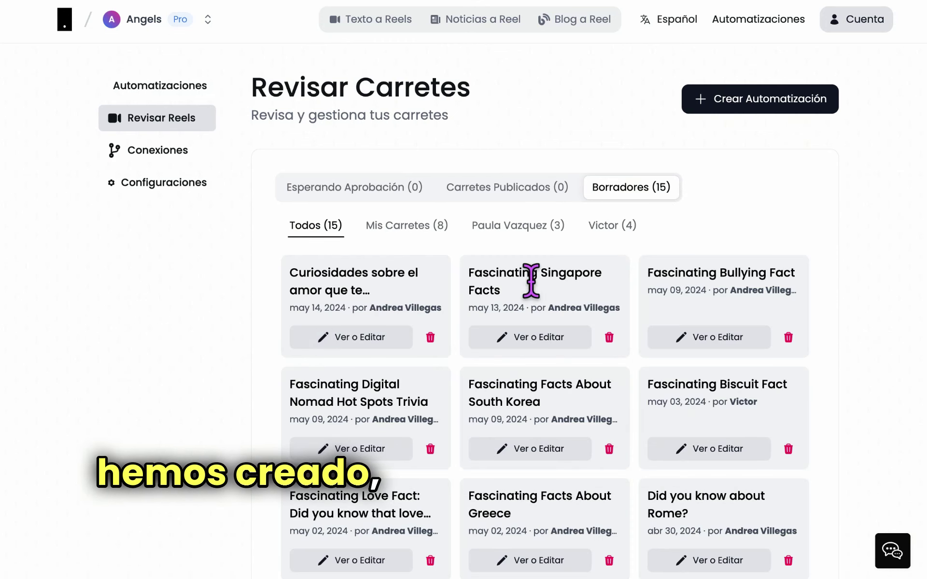
pyautogui.click(342, 202)
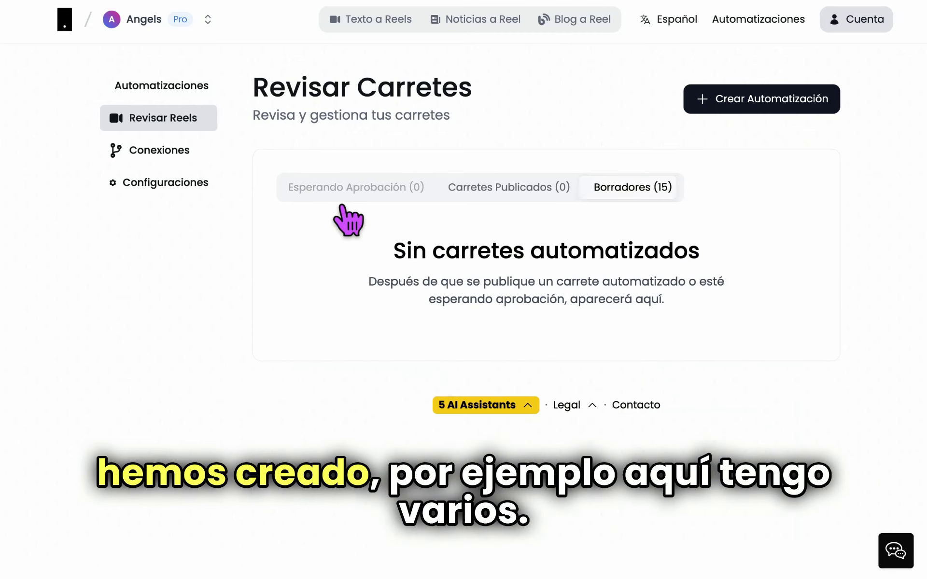
# Examine the social media connections and the project's billing, general, collaborator and business settings, and return to the automations overview.
pyautogui.click(179, 153)
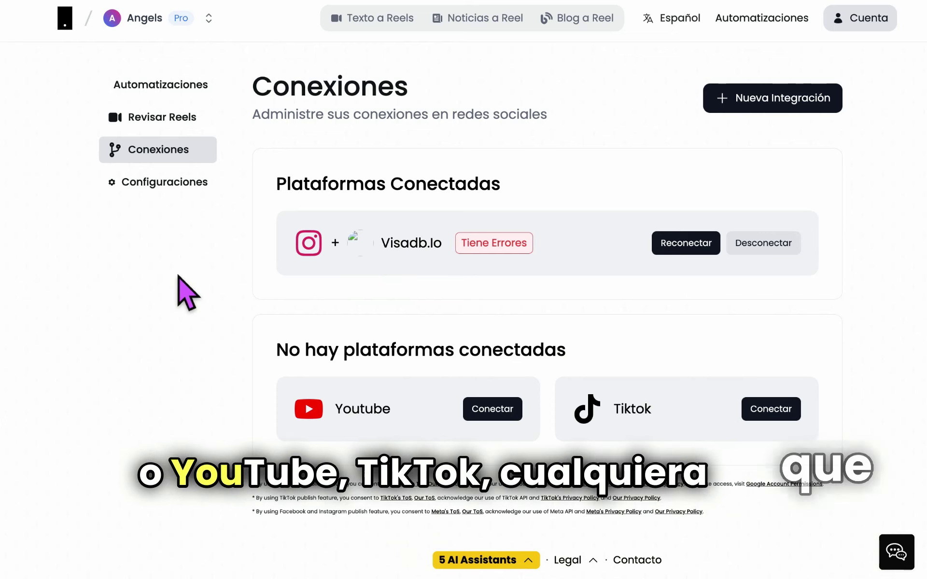
pyautogui.click(175, 199)
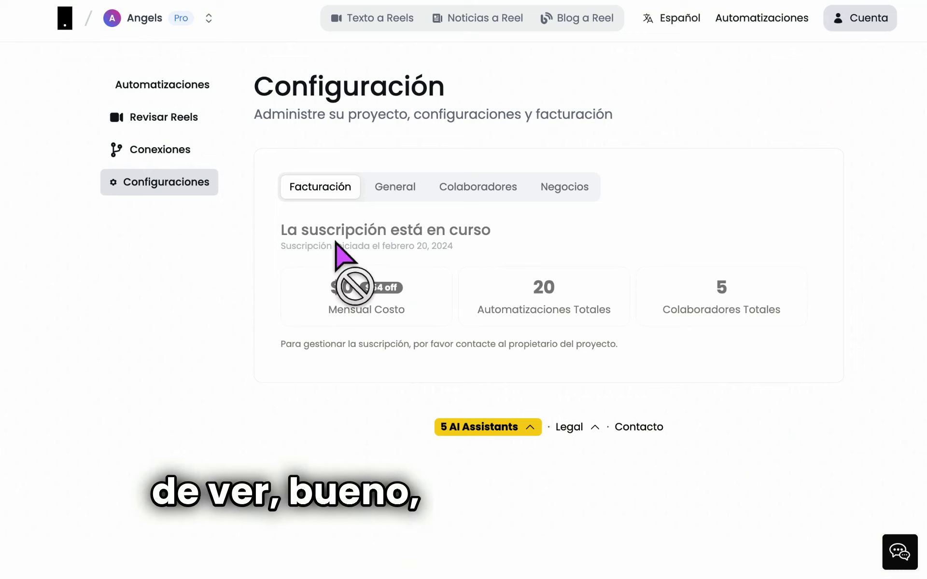
pyautogui.click(399, 203)
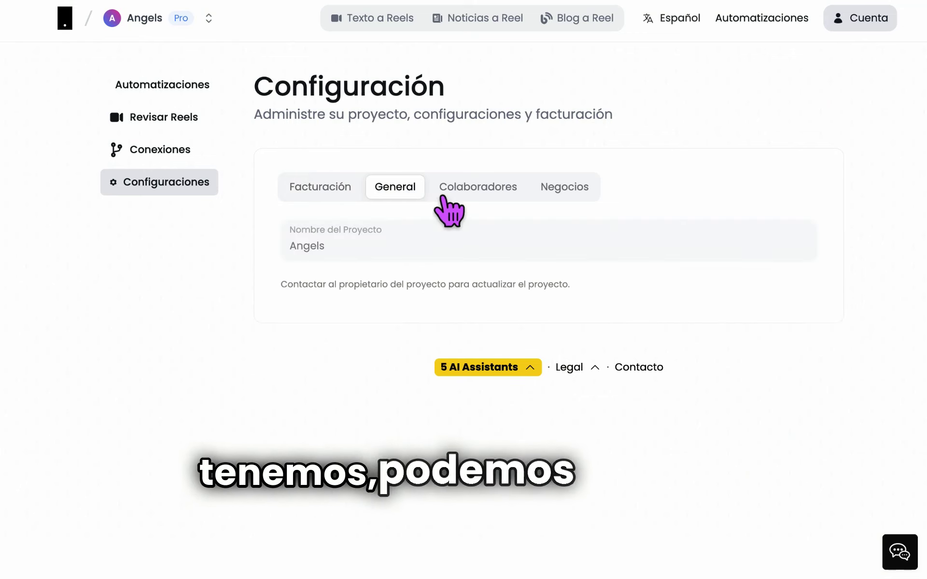
pyautogui.click(478, 192)
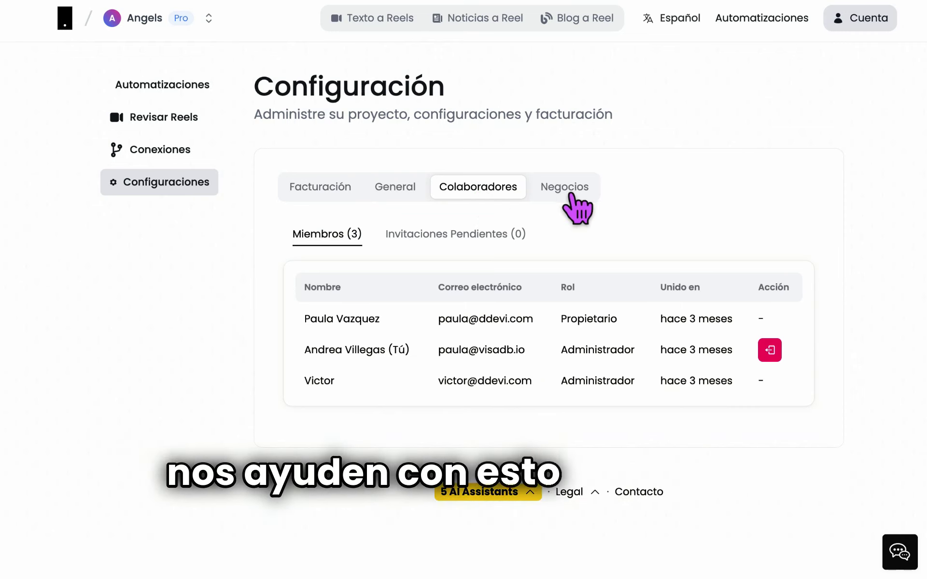
pyautogui.click(561, 188)
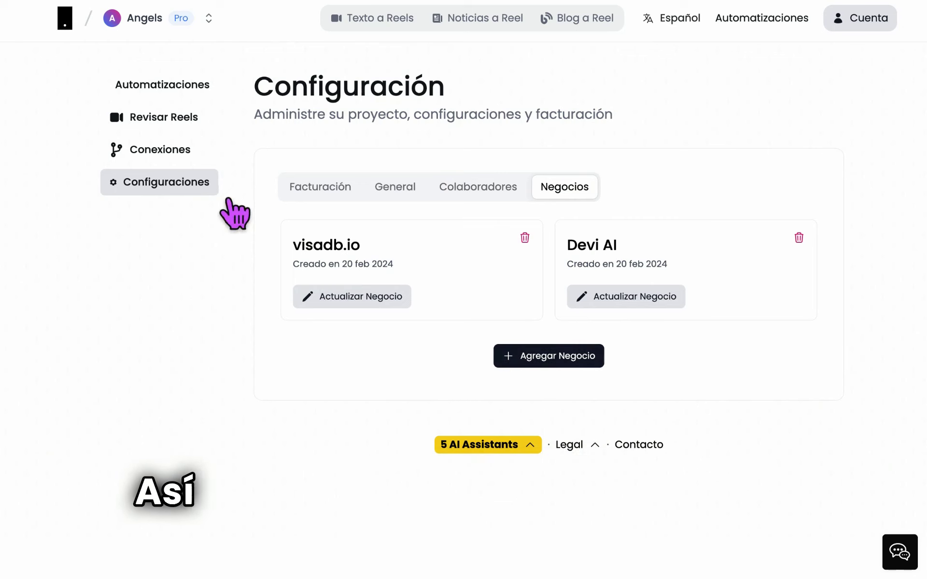
pyautogui.click(180, 93)
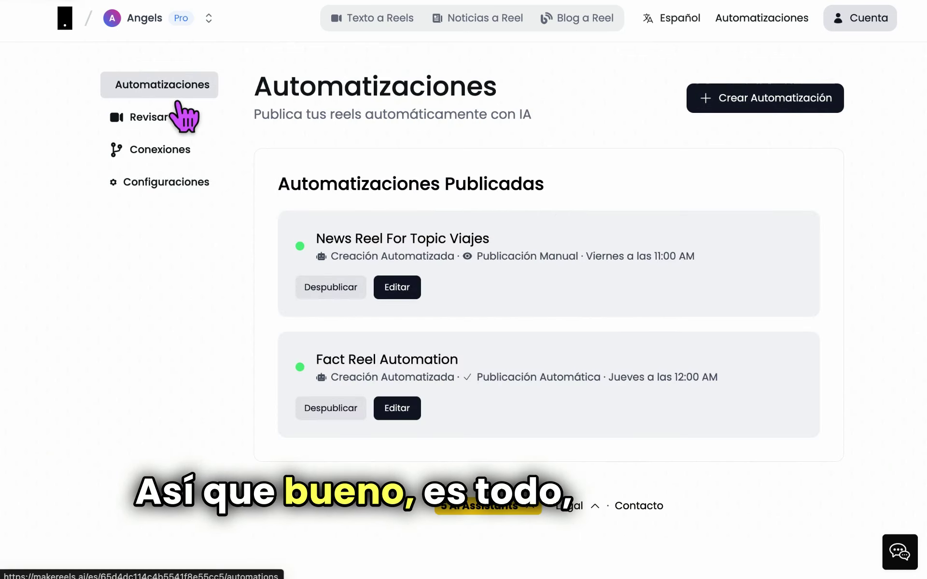